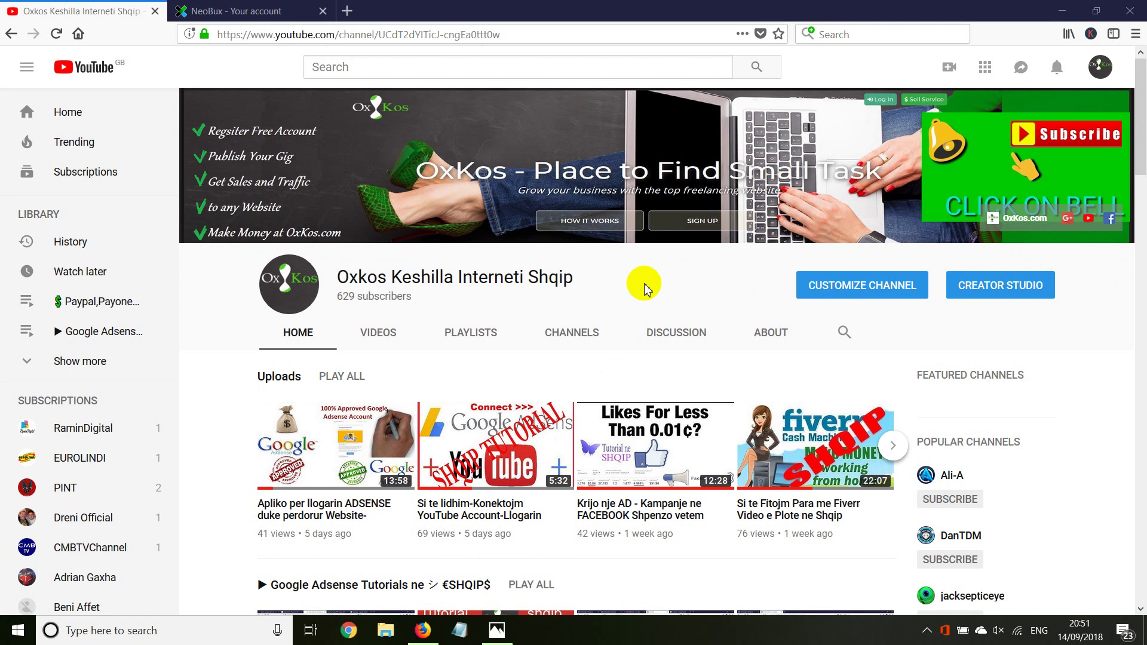
- Switch to Photos and read the highlighted YouTube comment in the open screenshot
click(498, 630)
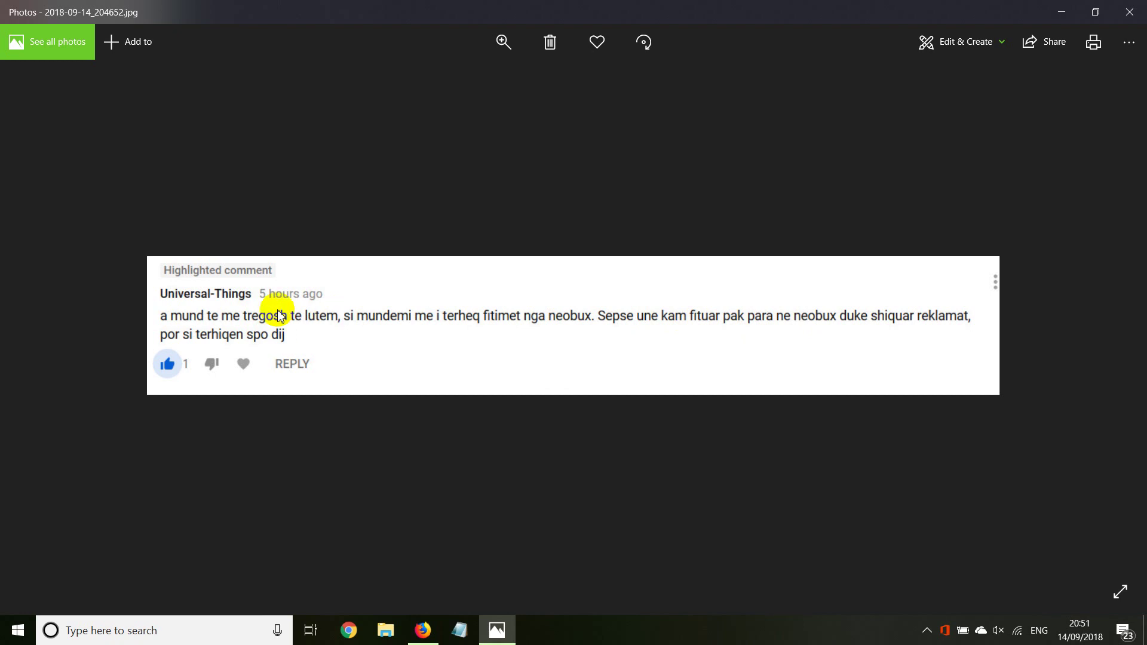
click(416, 637)
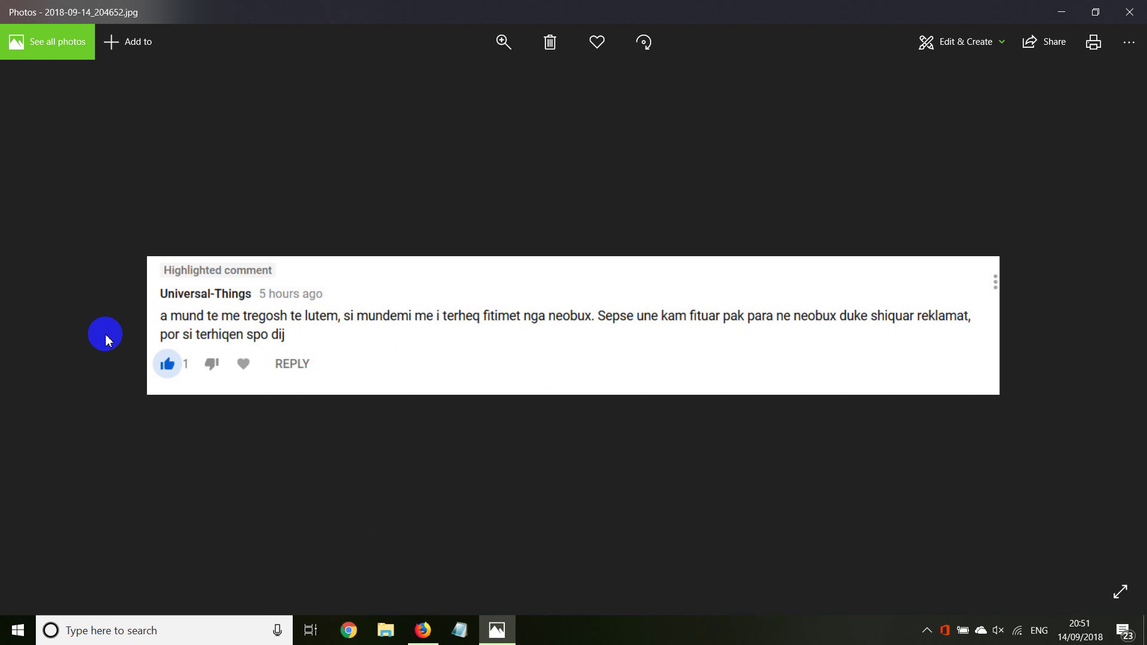
click(333, 377)
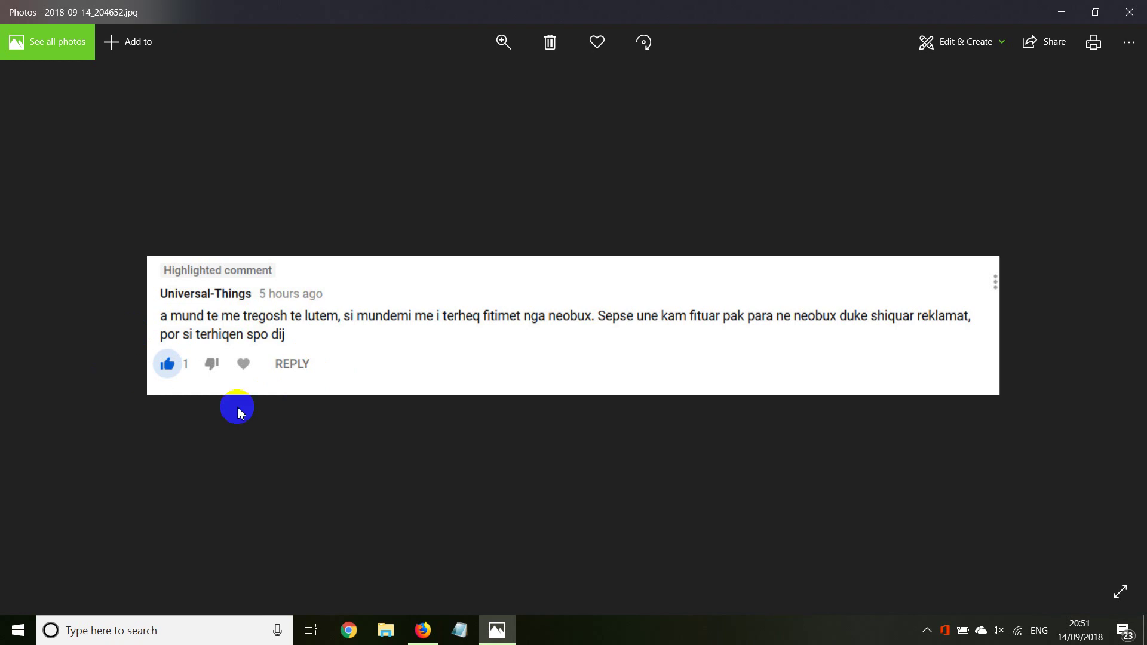
- Switch back to Firefox and open the Personal settings of the NeoBux account
click(422, 631)
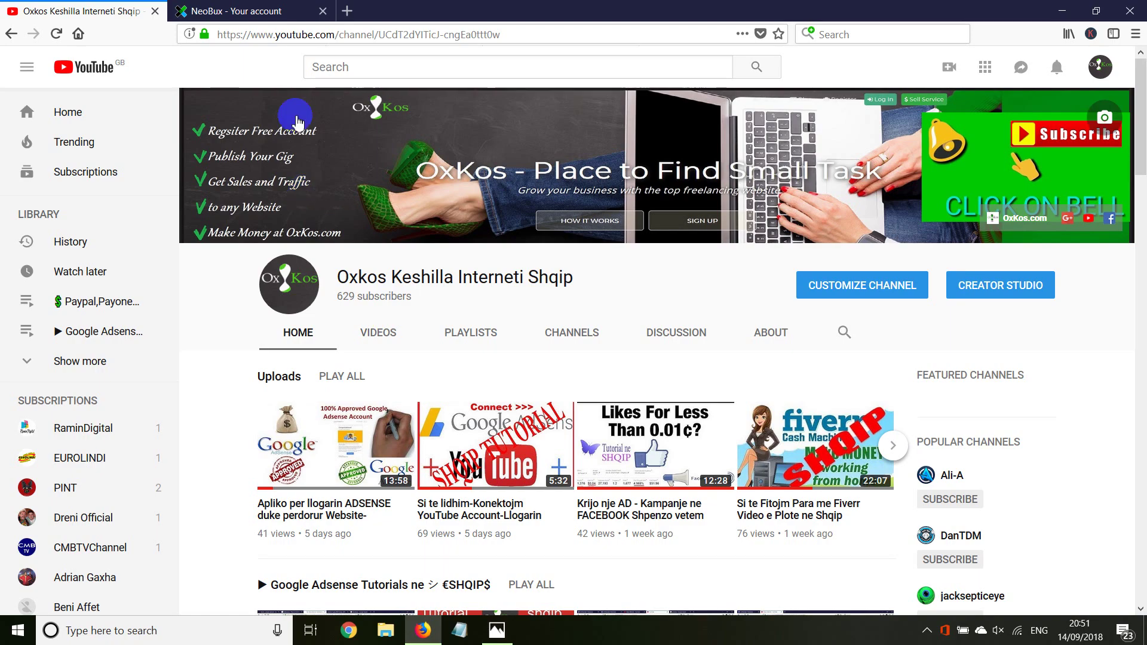
click(239, 10)
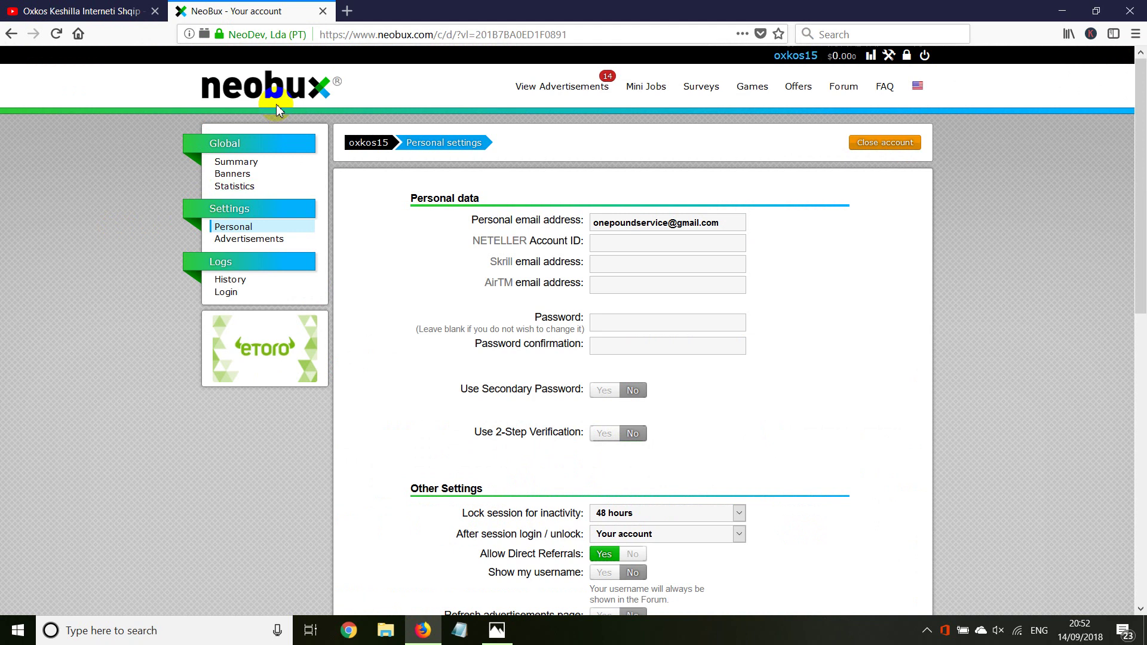
mouse_move(804, 58)
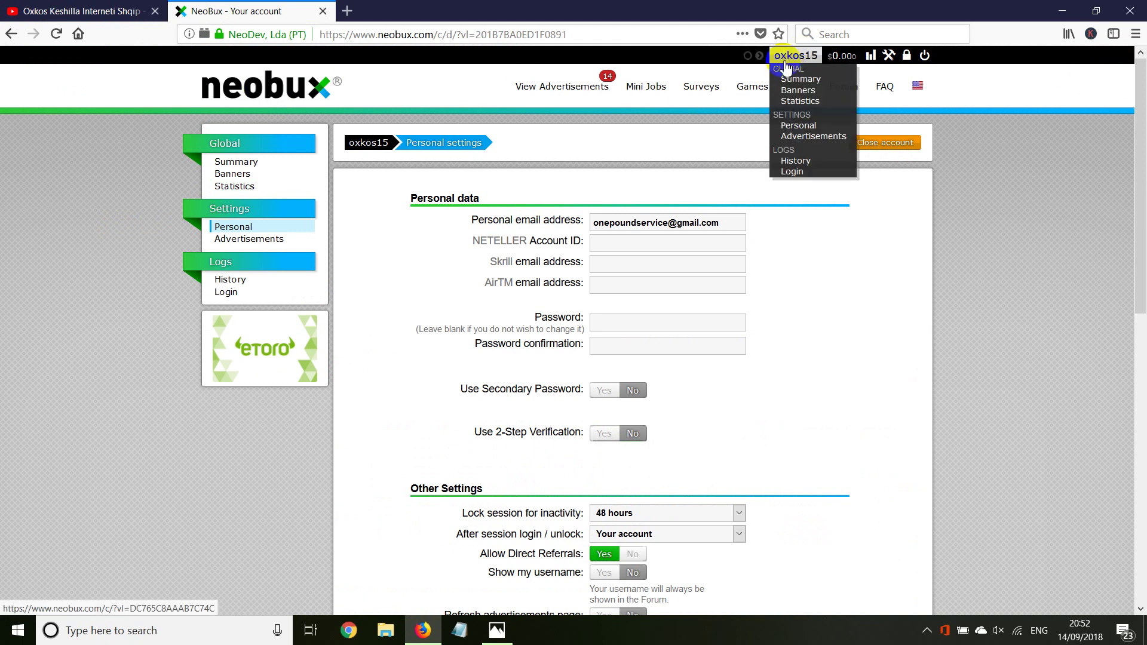
click(799, 126)
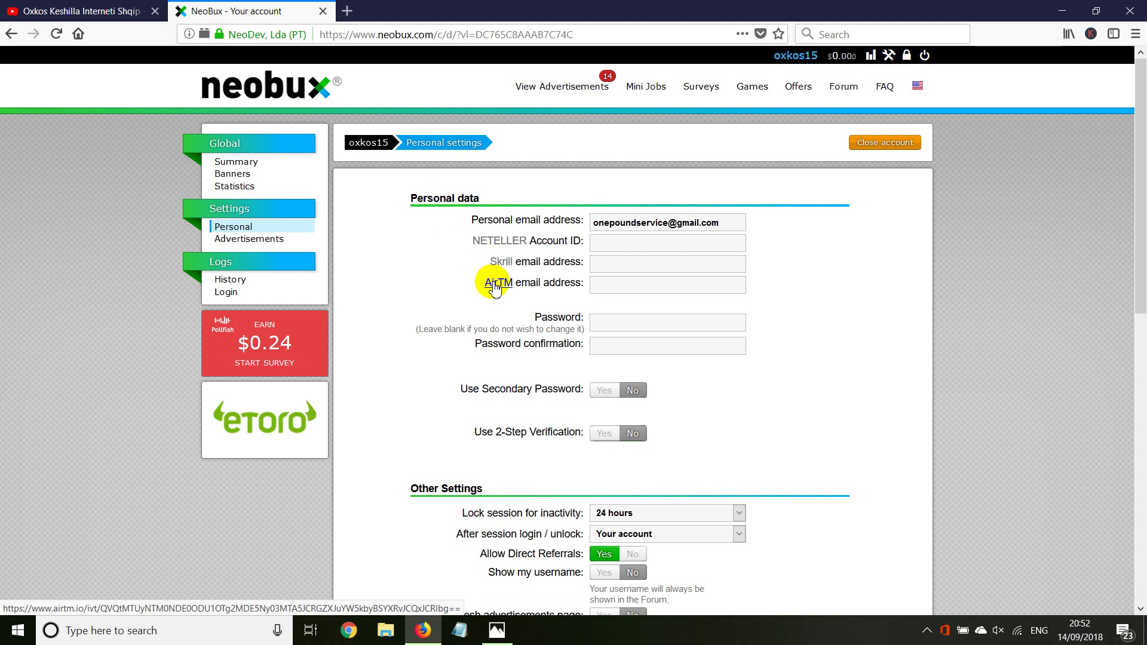
- Open the NETELLER, Skrill and AirTM links from the Personal data section, each in a new tab
right_click(487, 245)
click(508, 251)
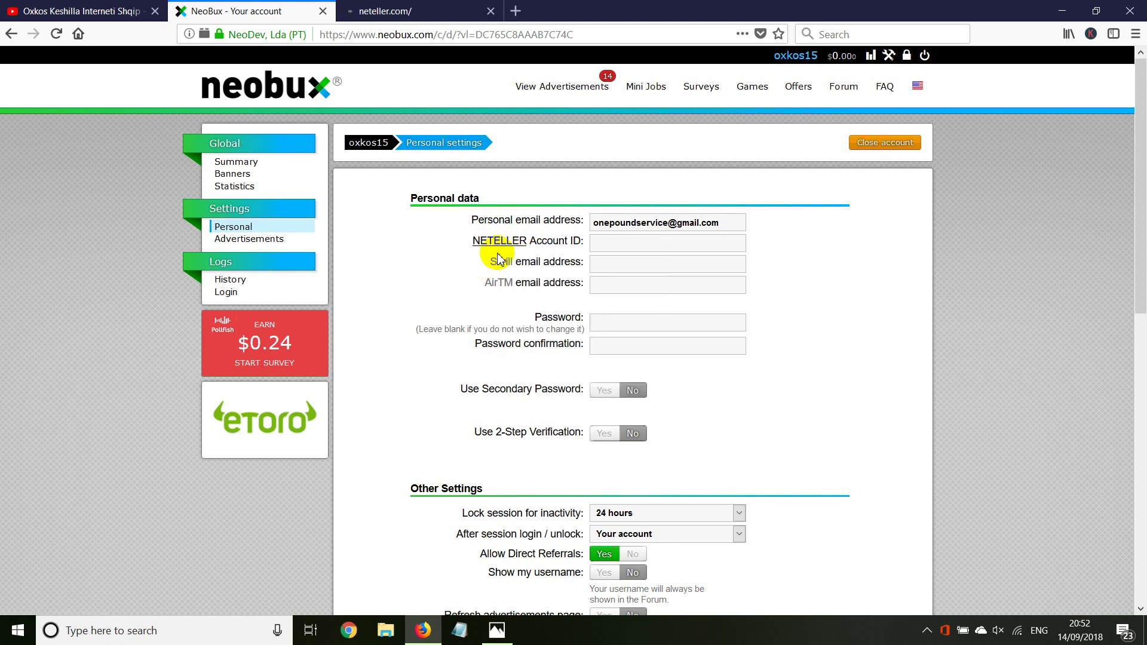
right_click(505, 267)
click(508, 272)
right_click(505, 286)
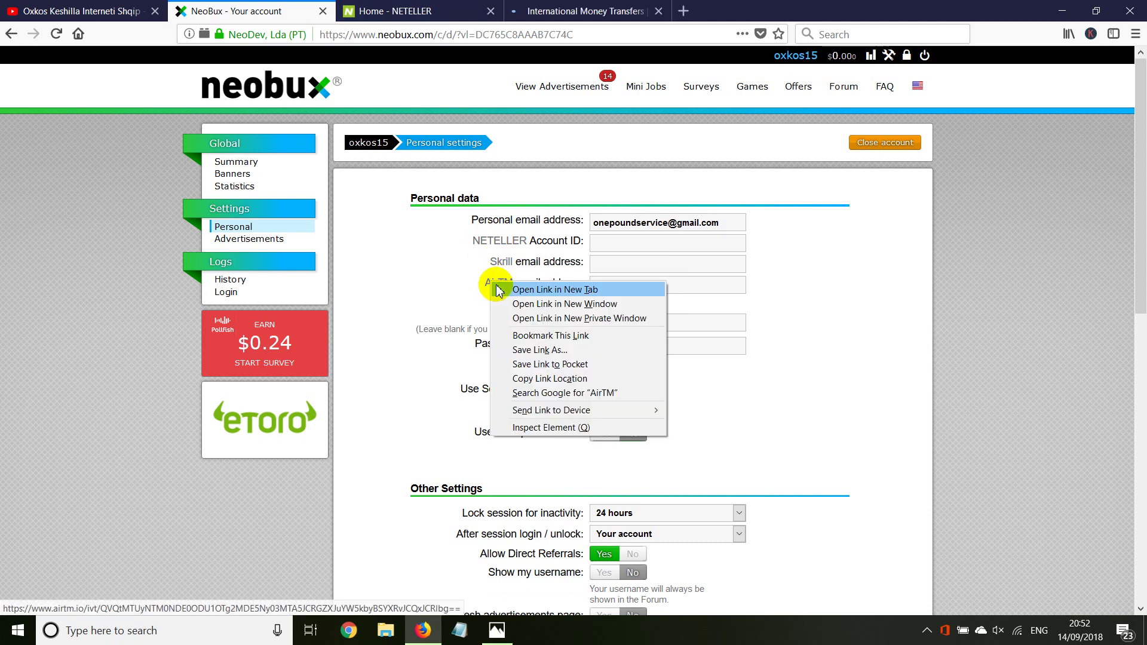
click(511, 290)
- Go to the NETELLER home page and accept its cookies notice
click(410, 9)
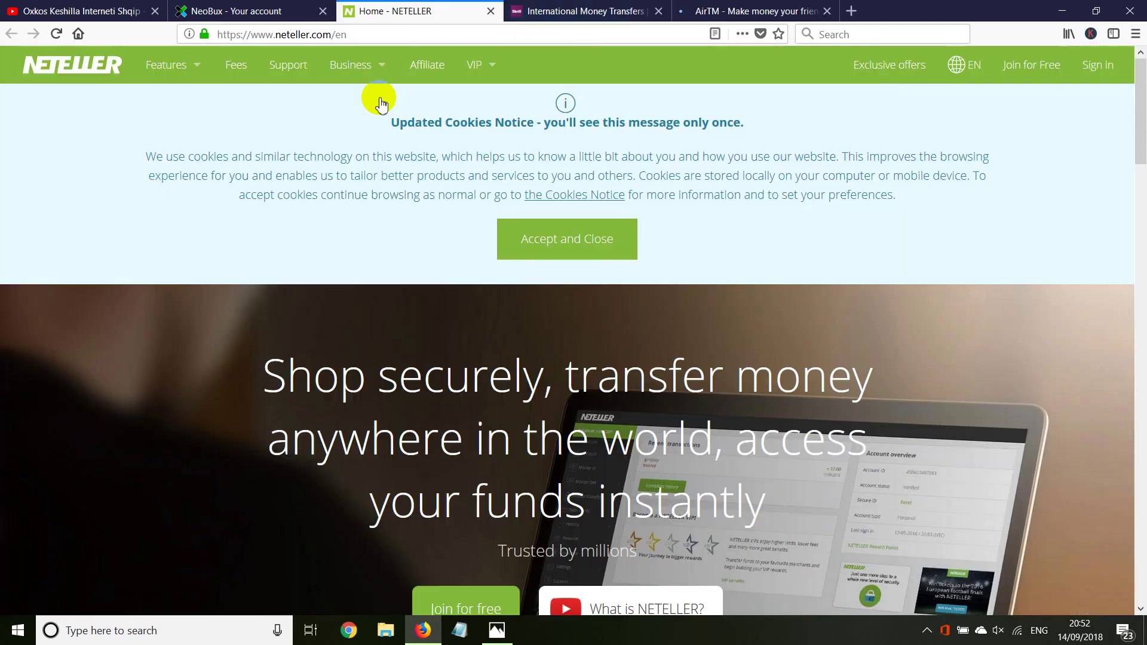
click(594, 243)
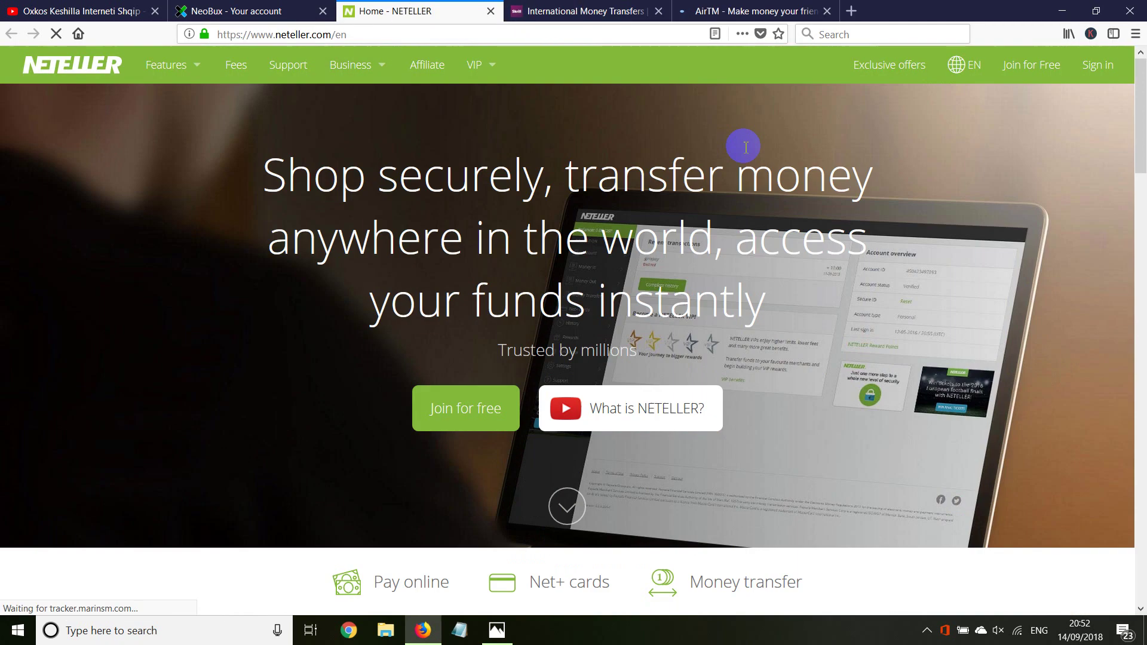
mouse_move(1143, 95)
mouse_down()
mouse_move(1142, 136)
mouse_move(1142, 96)
mouse_up()
click(245, 238)
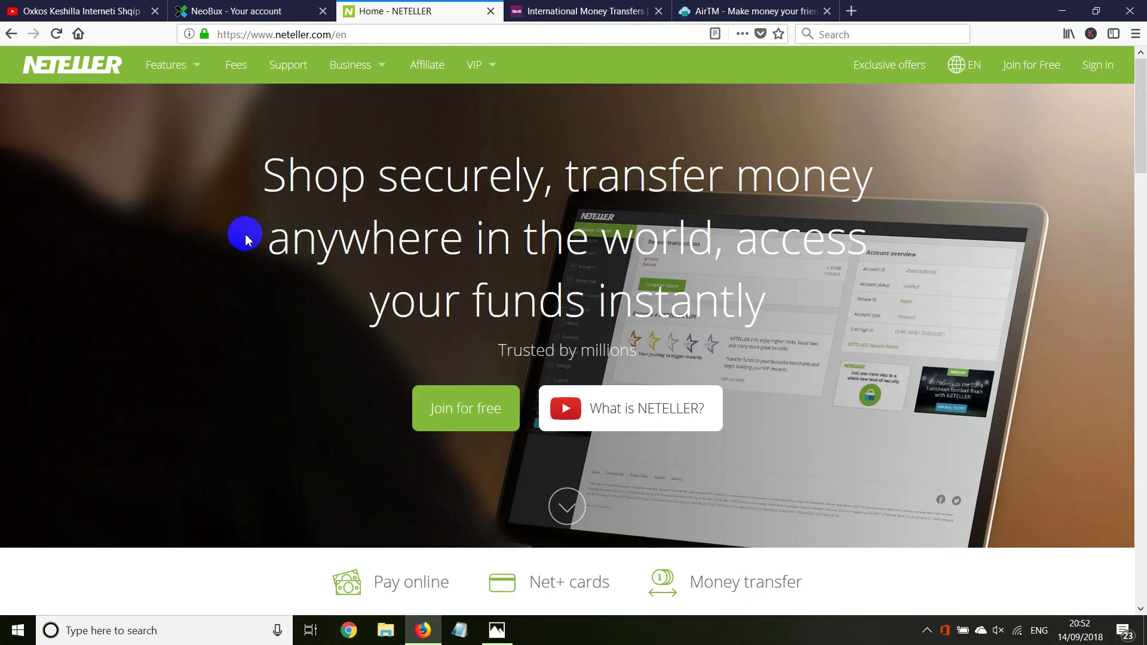
- Return to the NeoBux personal settings and examine the NETELLER Account ID field alongside the NETELLER page
click(274, 9)
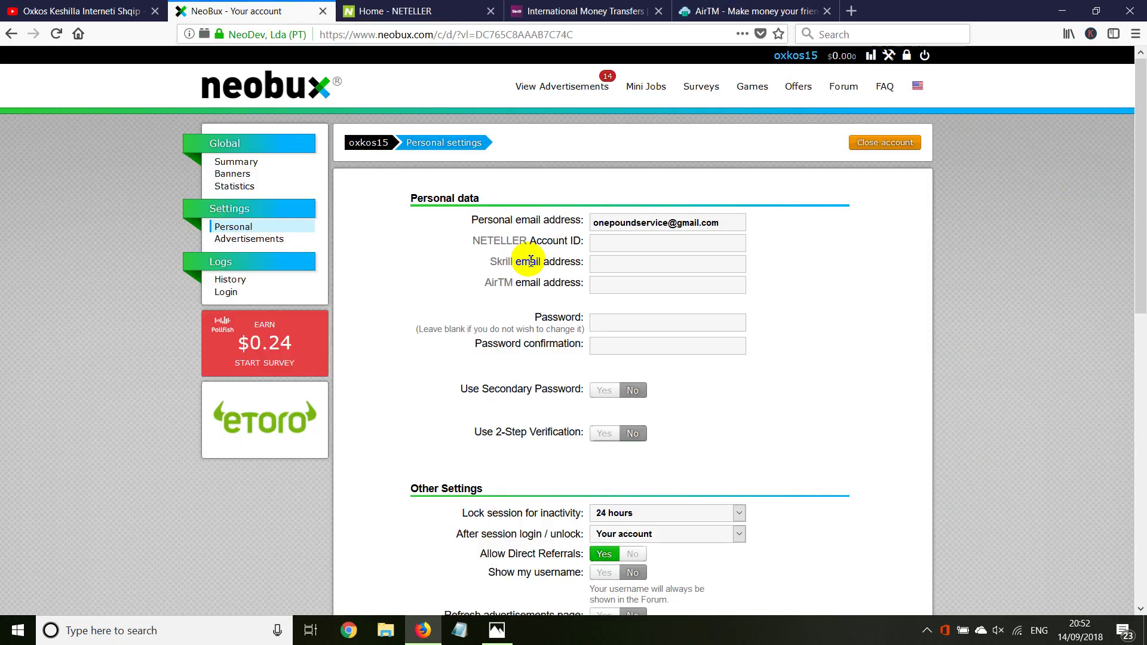
click(603, 240)
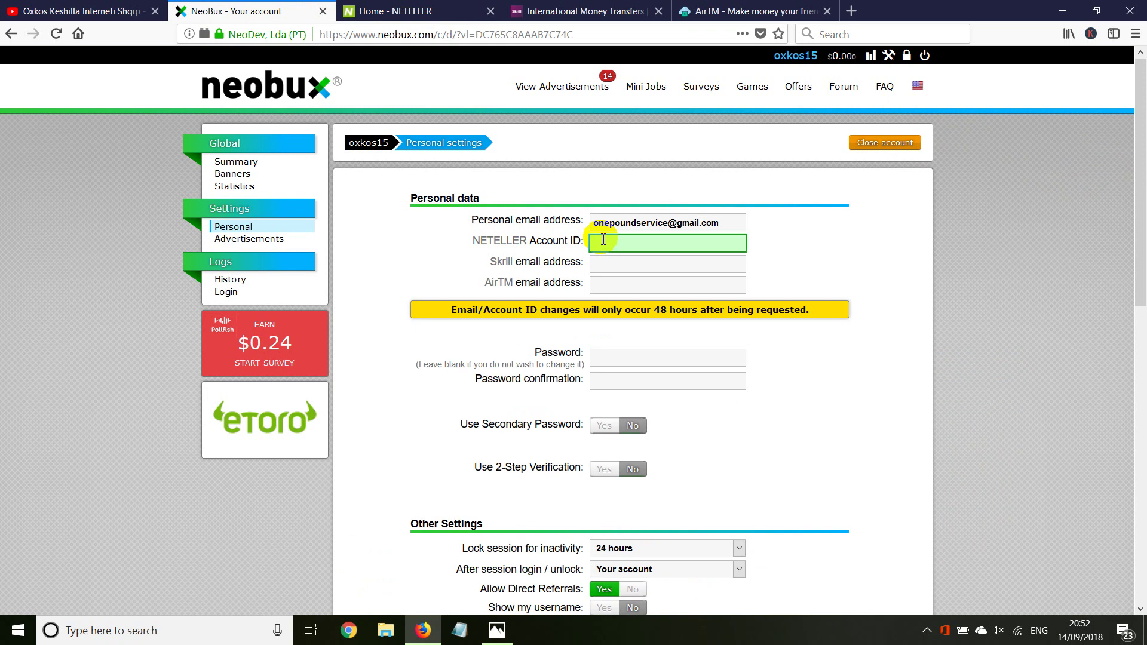
click(389, 10)
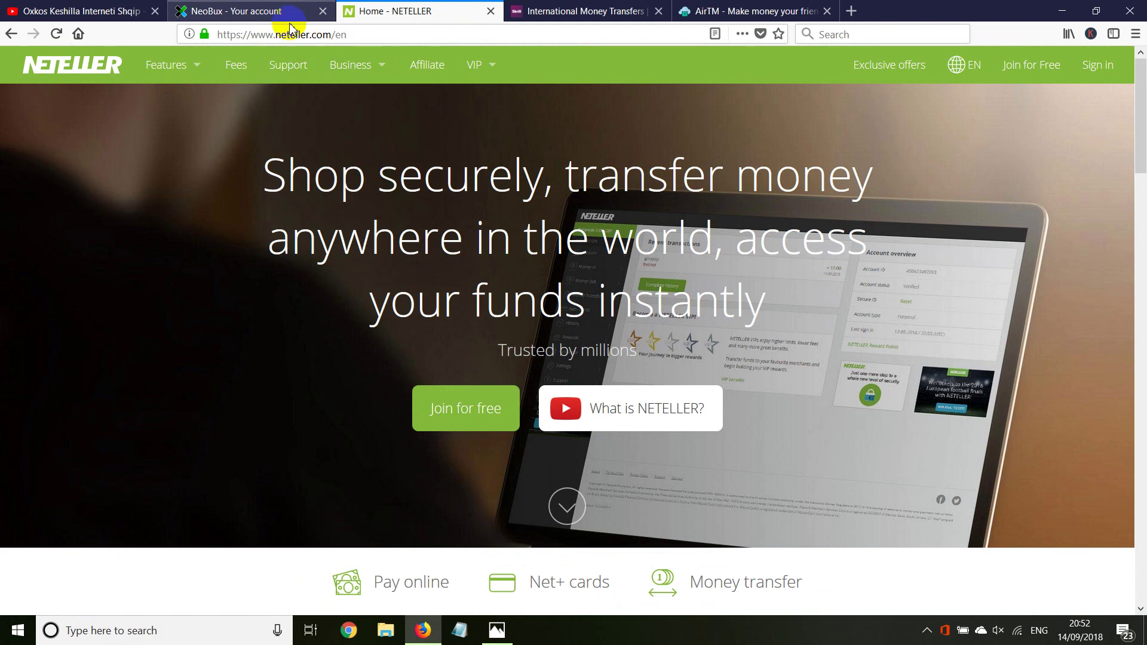
click(253, 7)
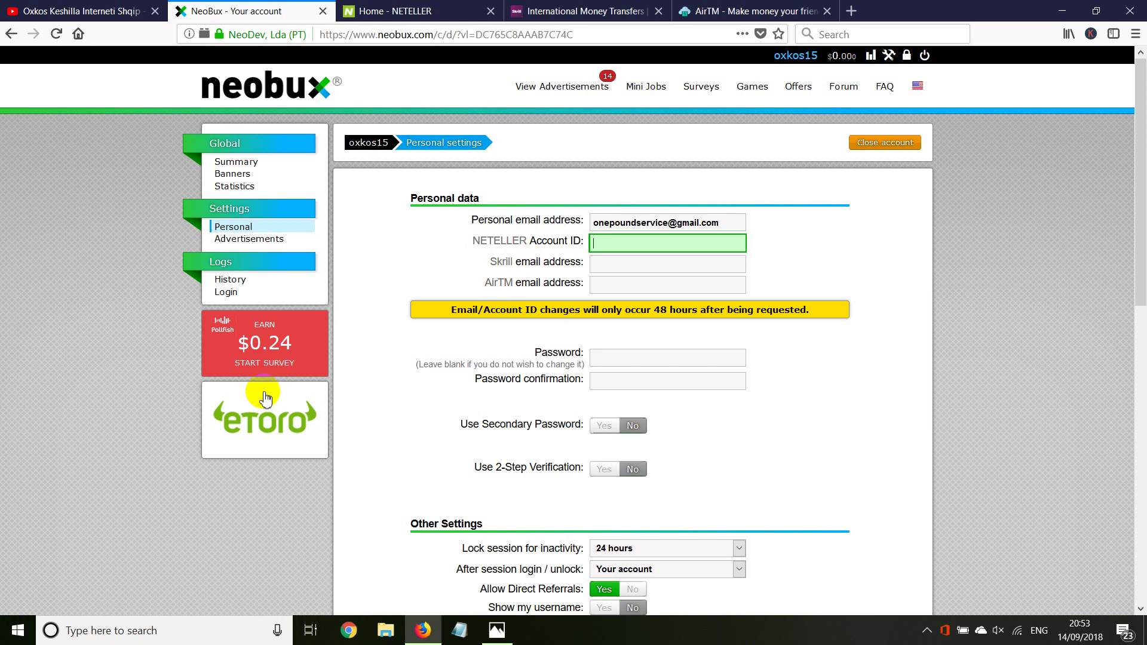
click(266, 338)
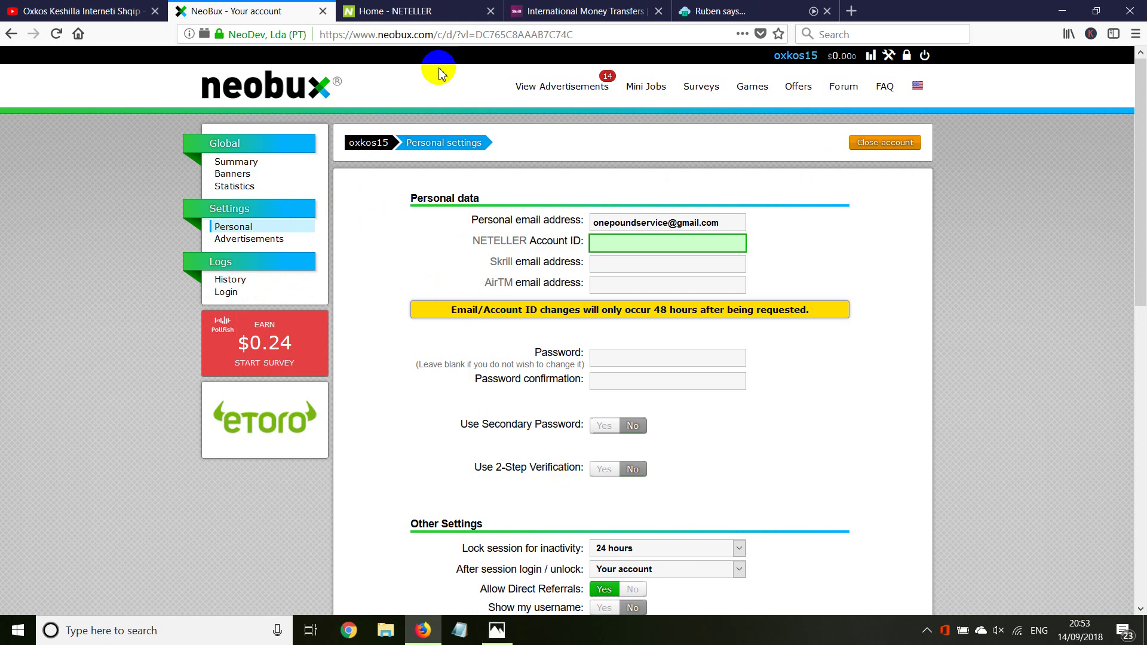
- Open NETELLER's free account sign-up form and go through its empty email address and password fields
key(ctrl+Tab)
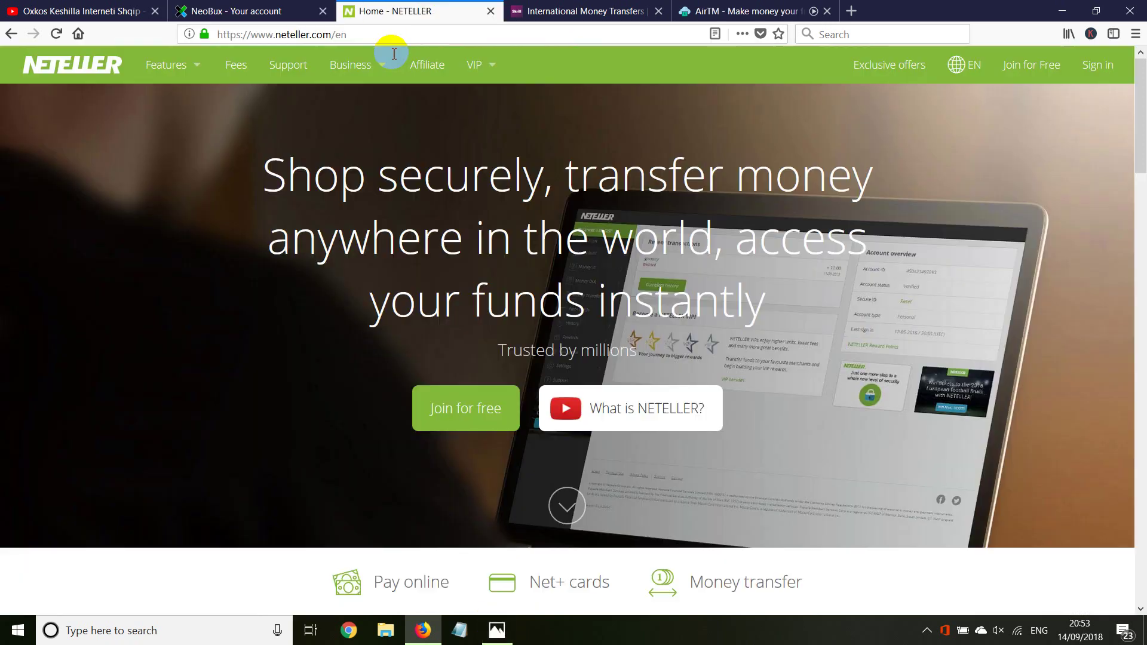
click(442, 407)
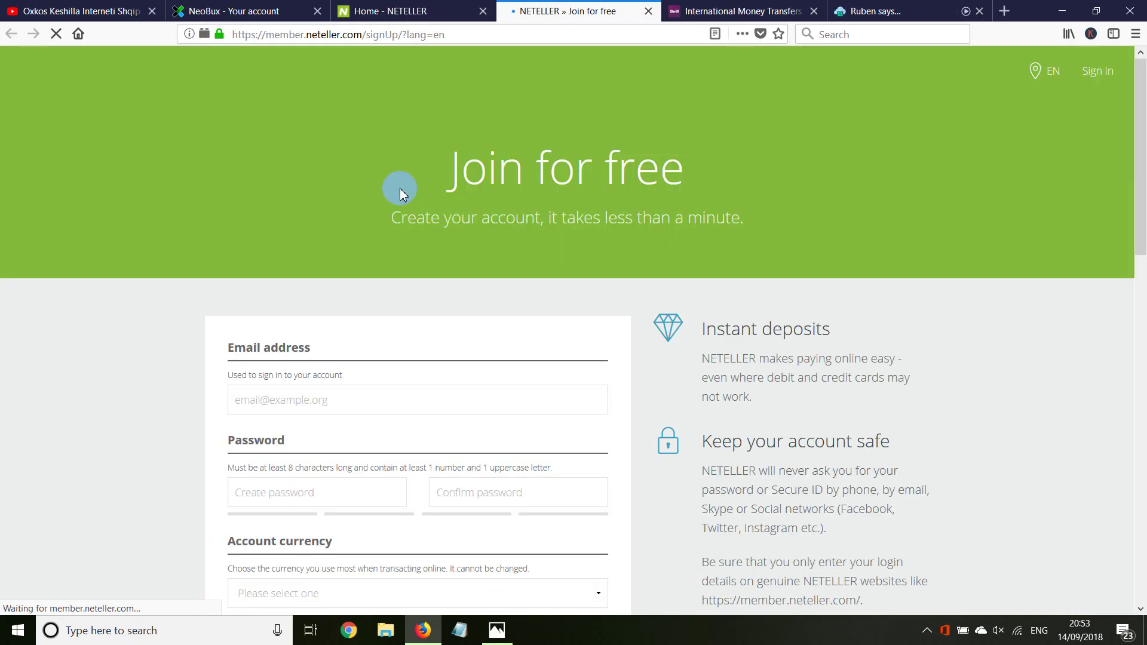
scroll(269, 299, down, 5)
click(251, 170)
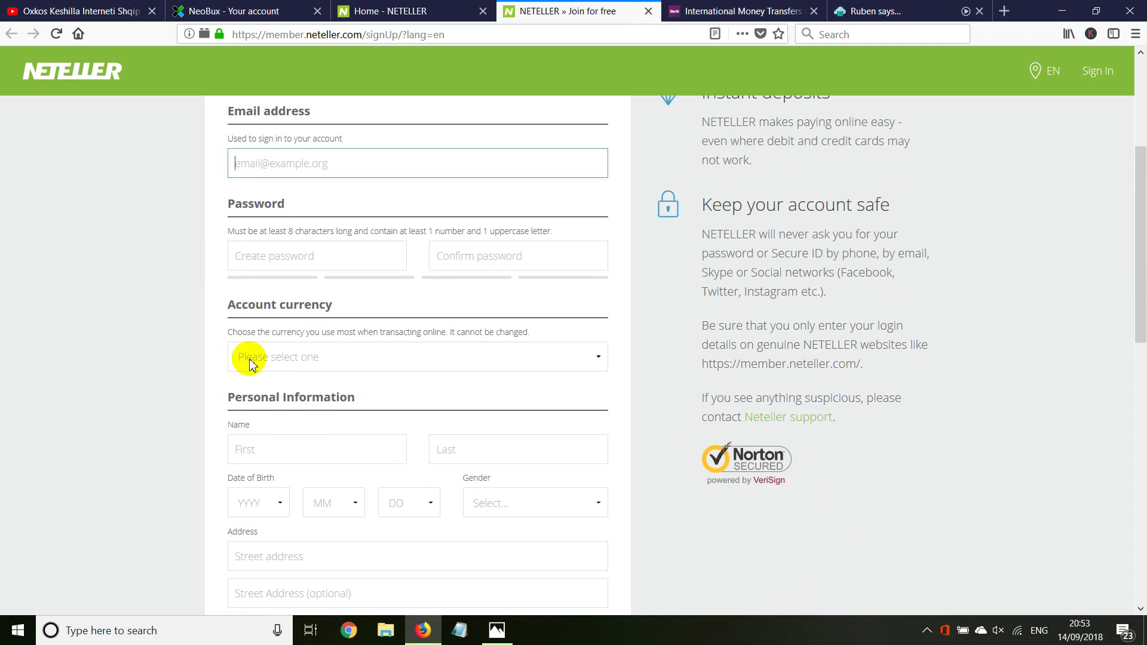
click(280, 252)
click(469, 259)
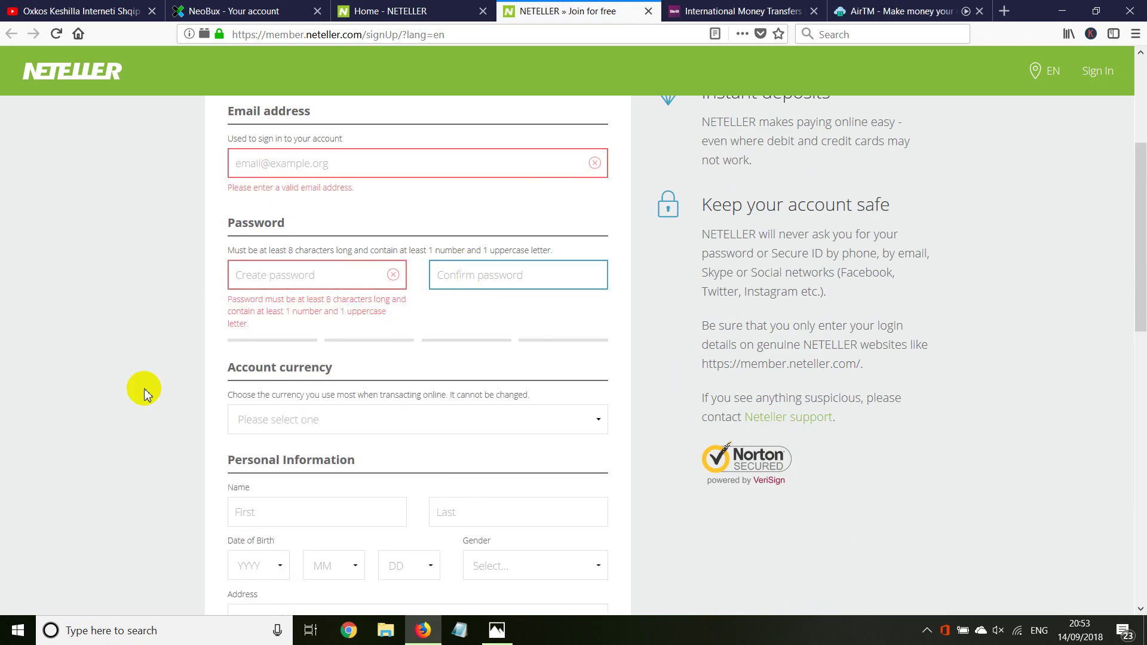
- Set the account currency in the sign-up form to EUR - EU Euro
scroll(138, 391, down, 1)
scroll(126, 395, down, 1)
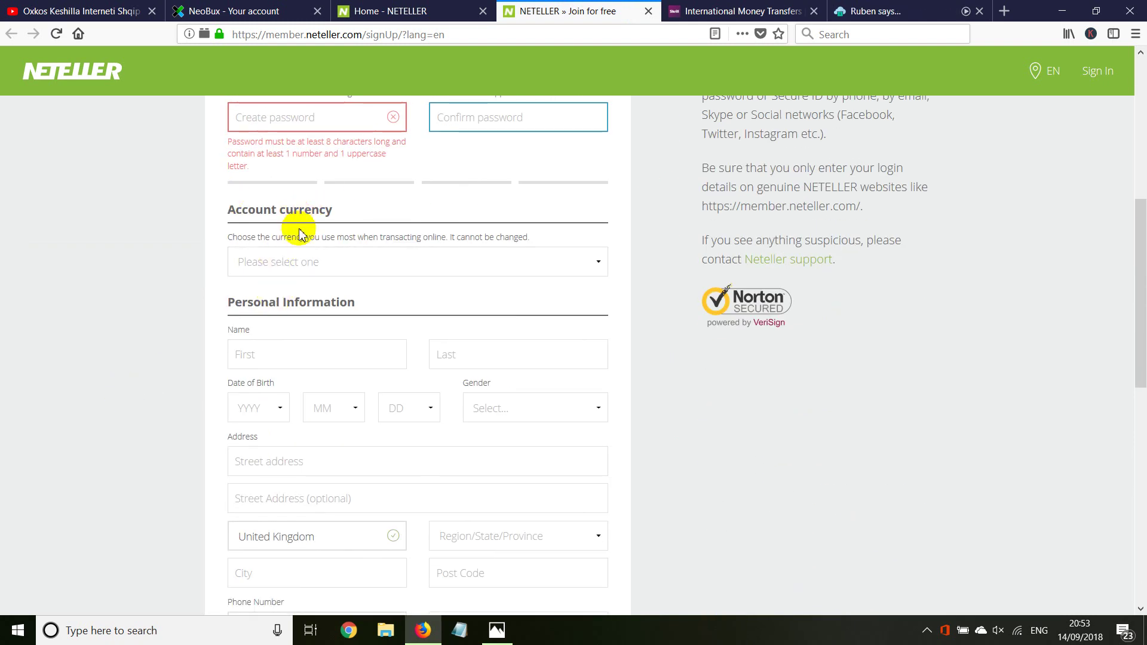
click(304, 268)
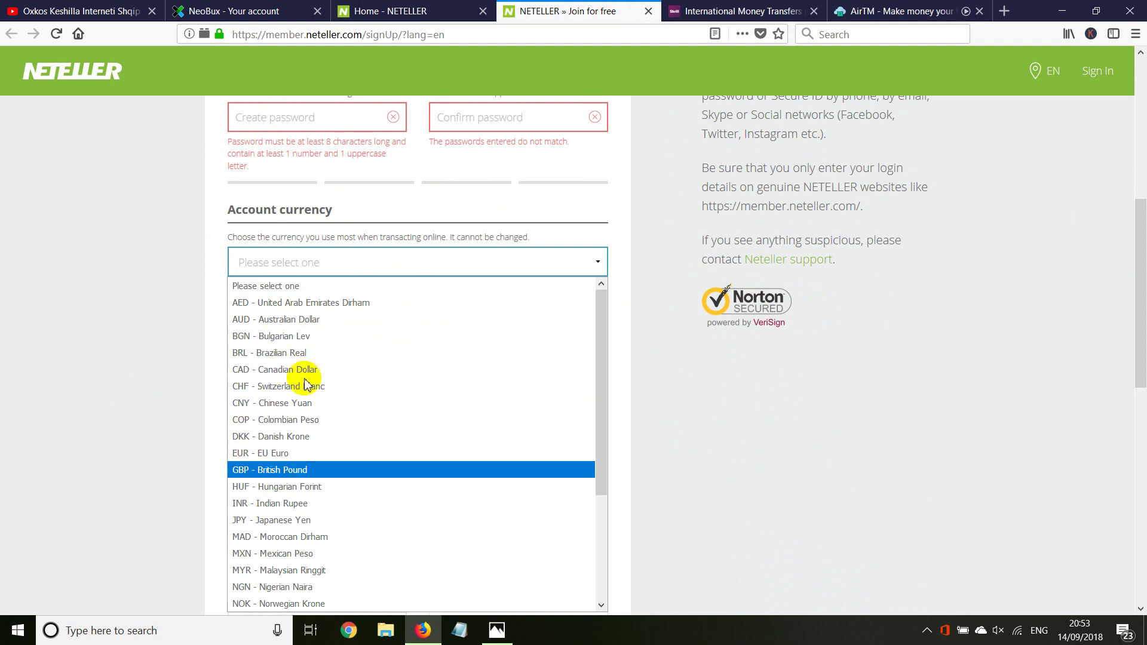
drag(595, 367, 607, 302)
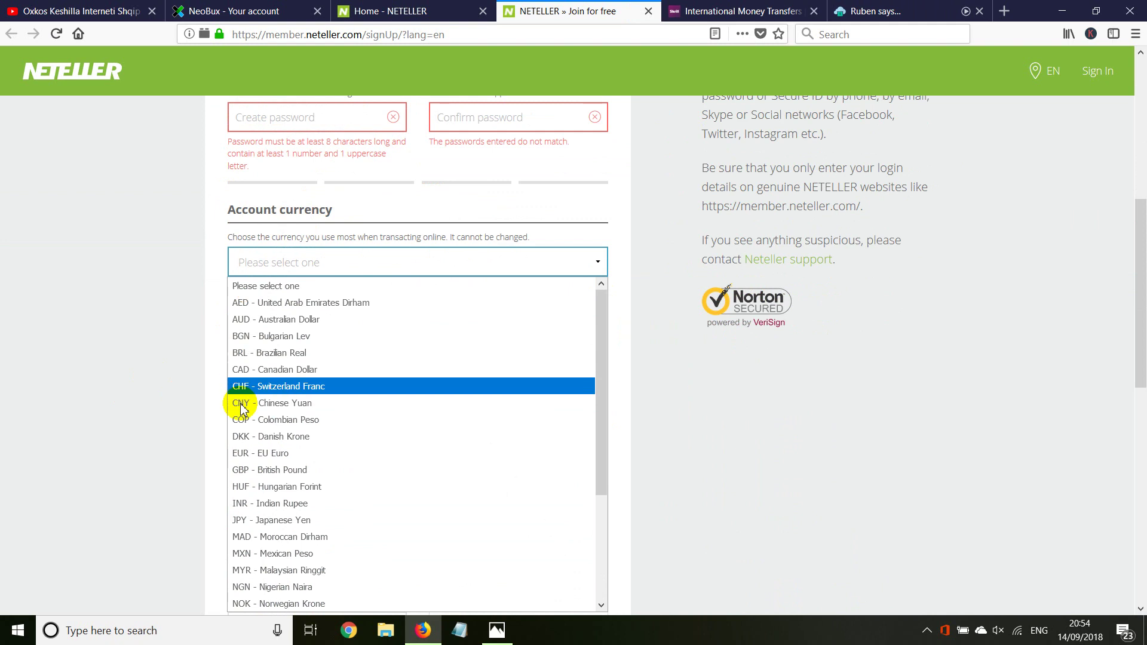
click(254, 456)
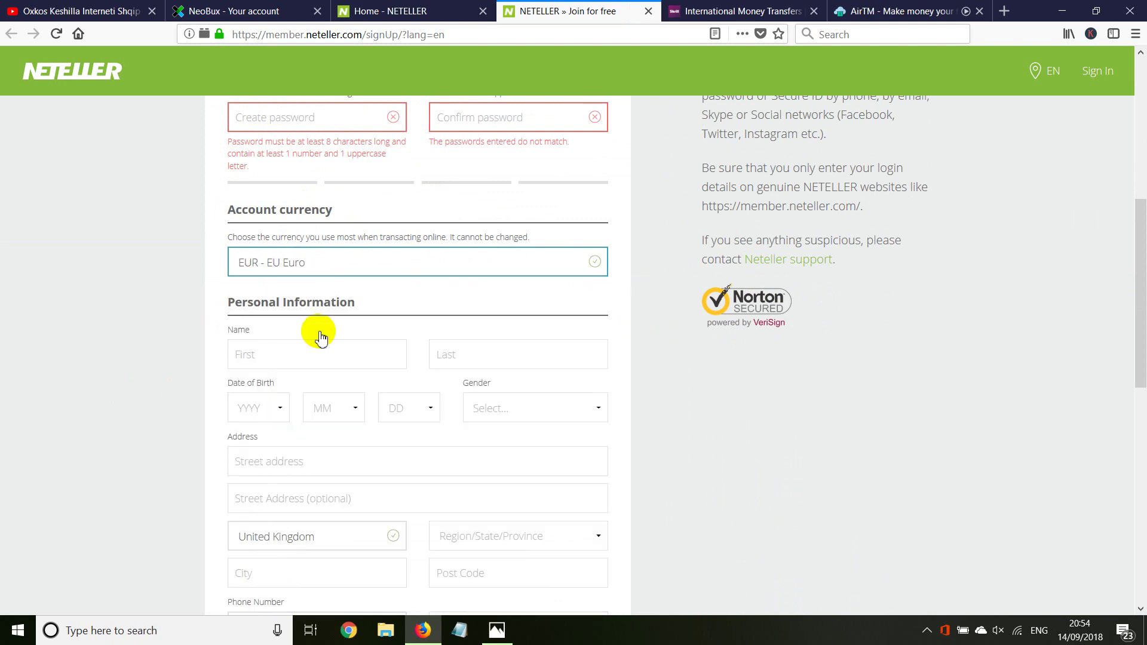
- Go through the name, date of birth and gender fields under Personal Information, leaving them empty
scroll(174, 366, down, 2)
click(263, 278)
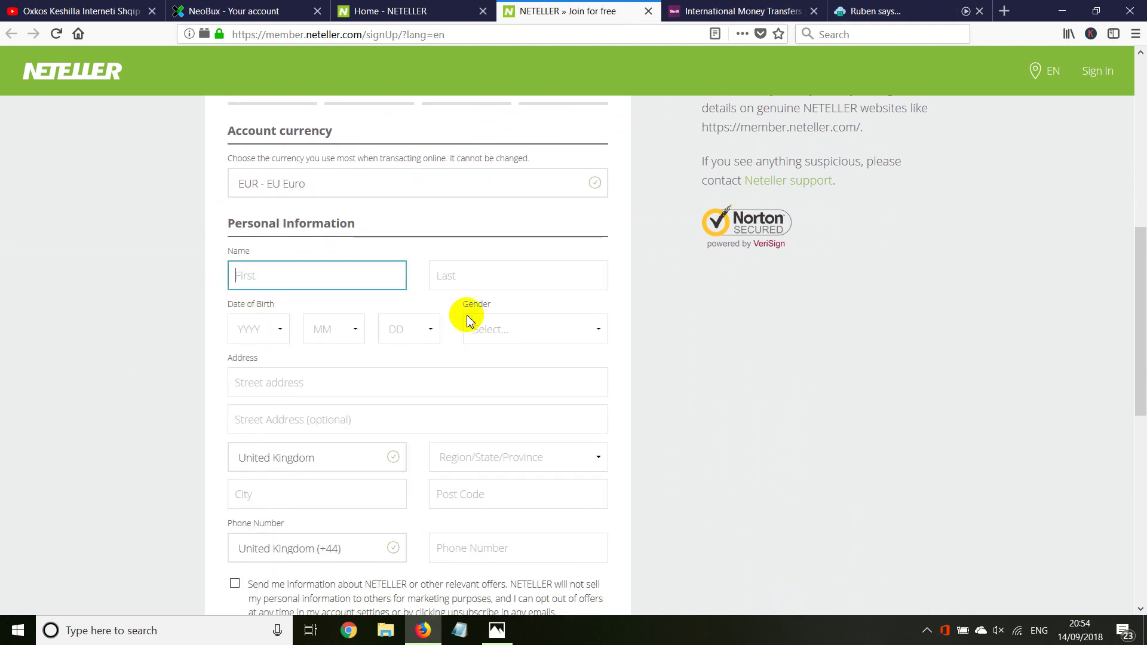
click(467, 273)
click(250, 348)
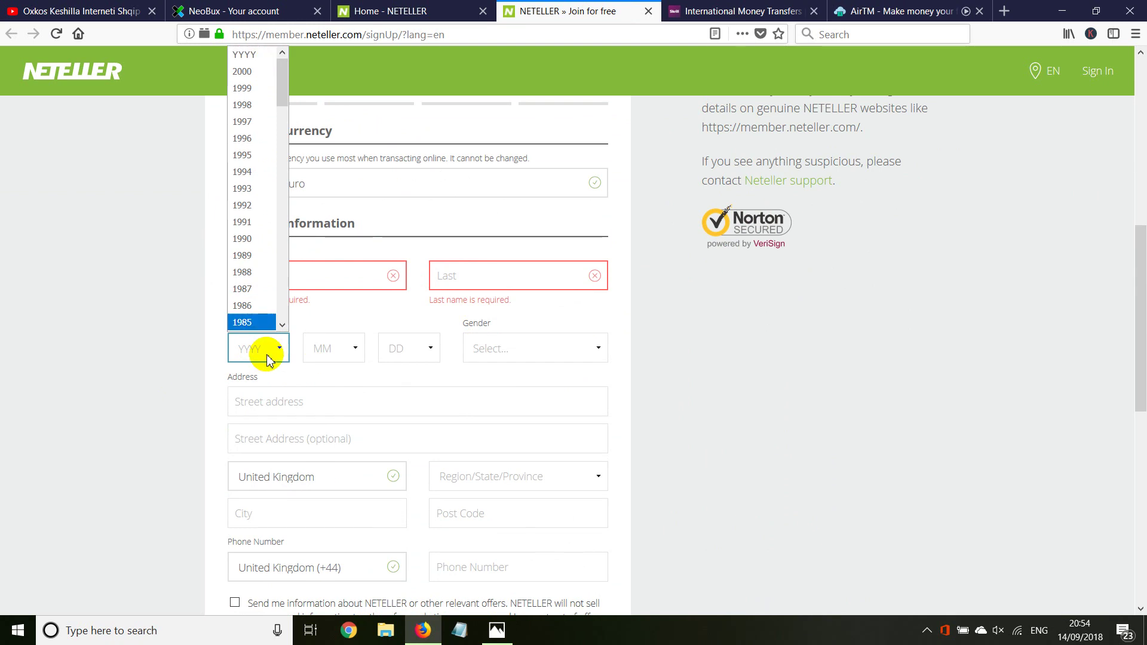
click(328, 350)
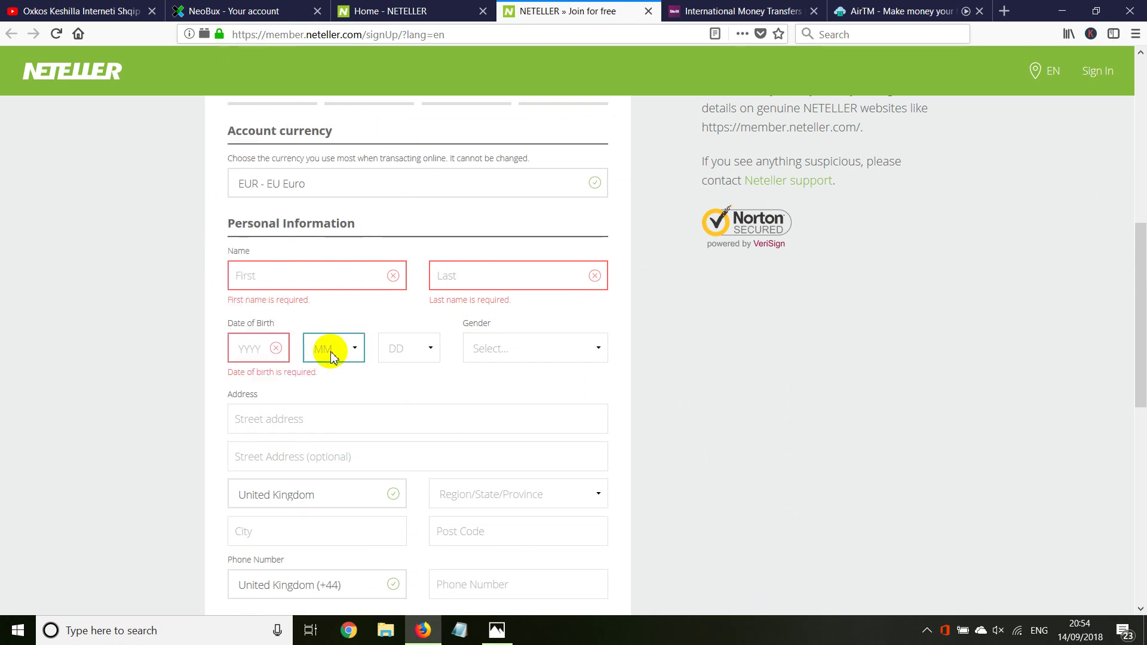
click(397, 349)
click(500, 354)
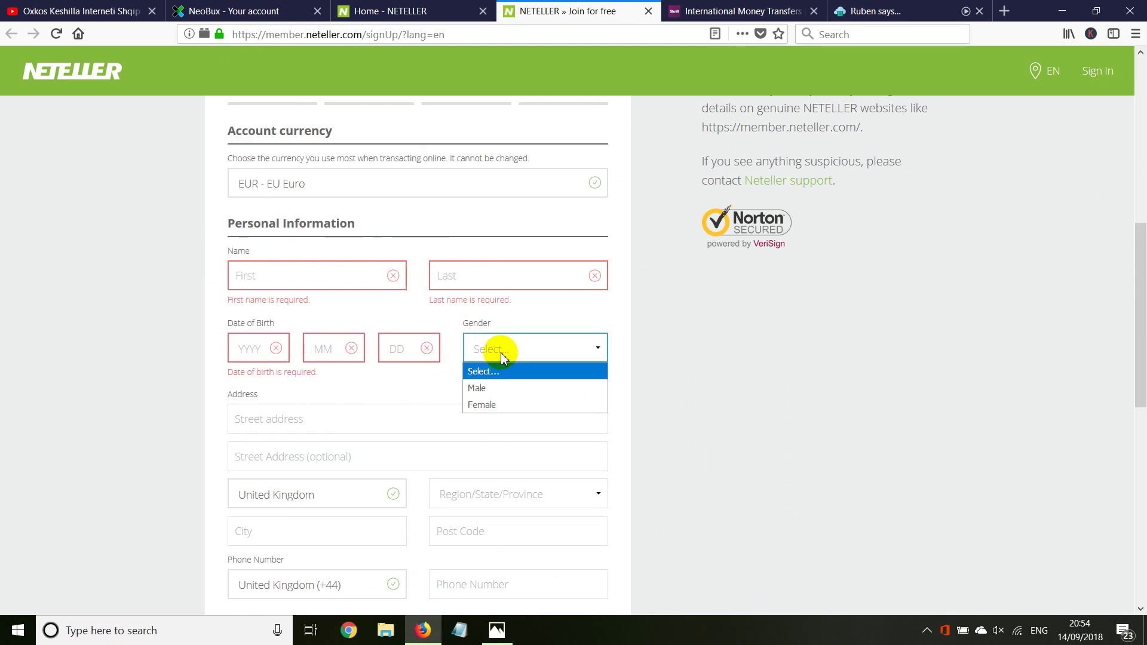
click(175, 422)
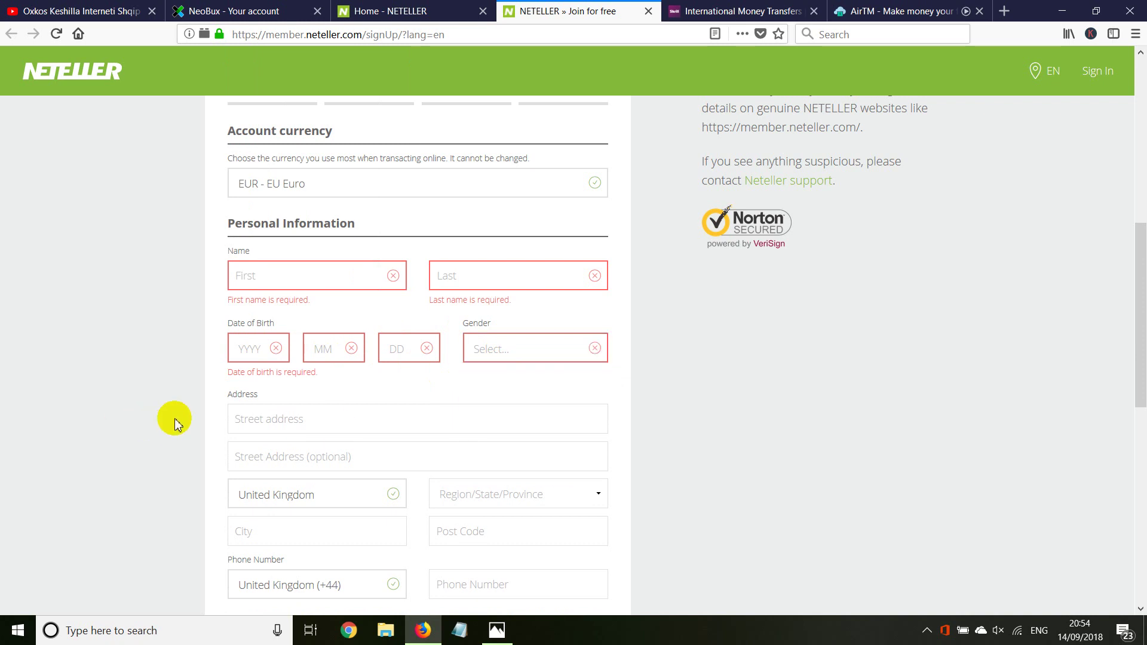
- Go through the street address and optional street address fields of the sign-up form, leaving them empty
scroll(209, 371, down, 3)
click(257, 260)
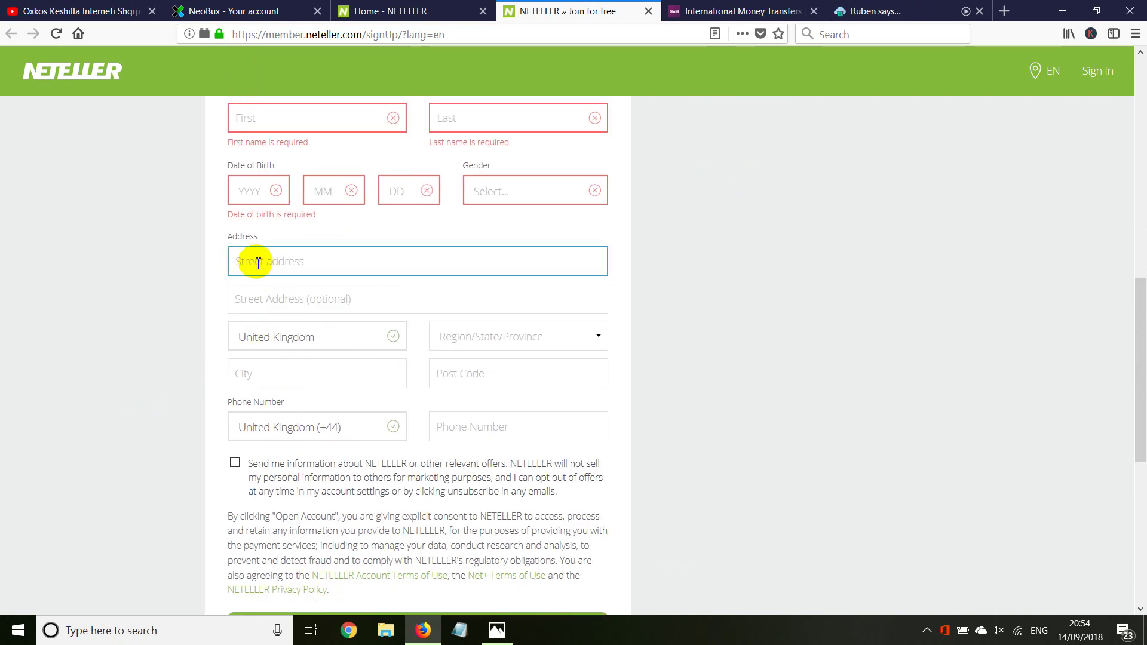
click(259, 296)
scroll(287, 294, down, 2)
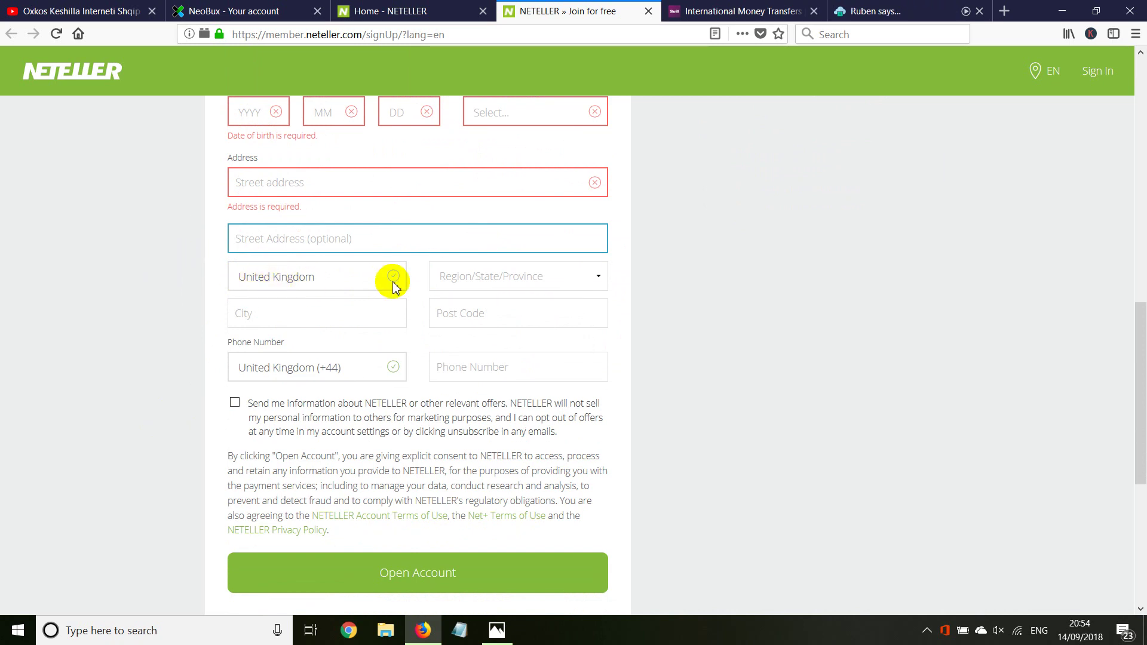
- Set the Region/State/Province in the sign-up form's address section to Oxfordshire
click(598, 277)
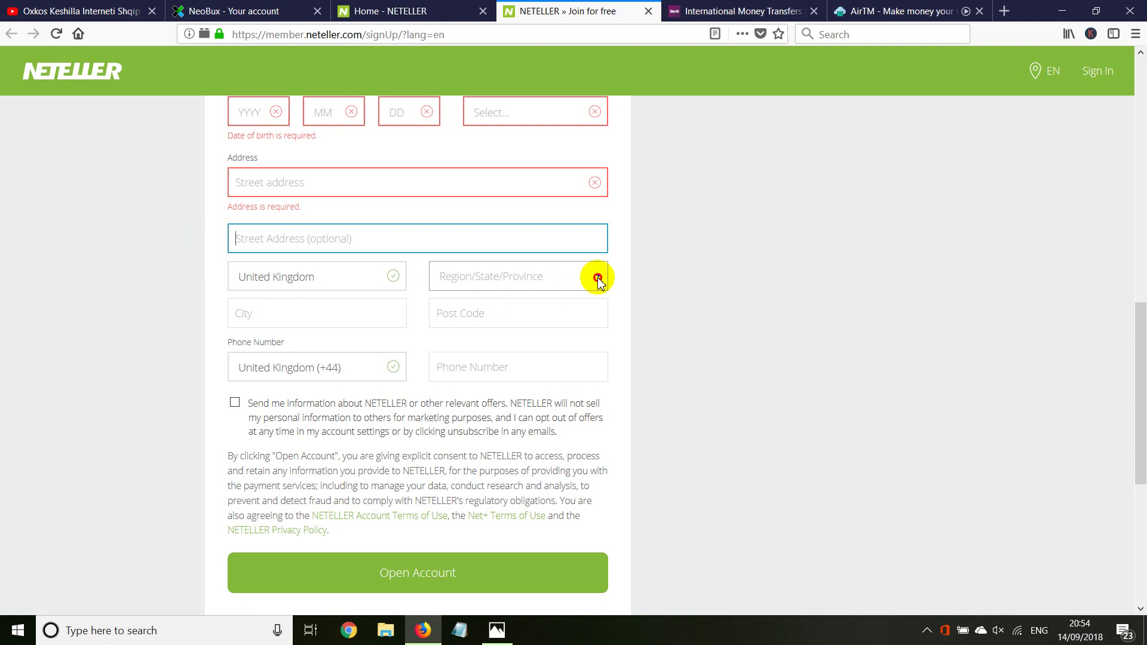
click(599, 348)
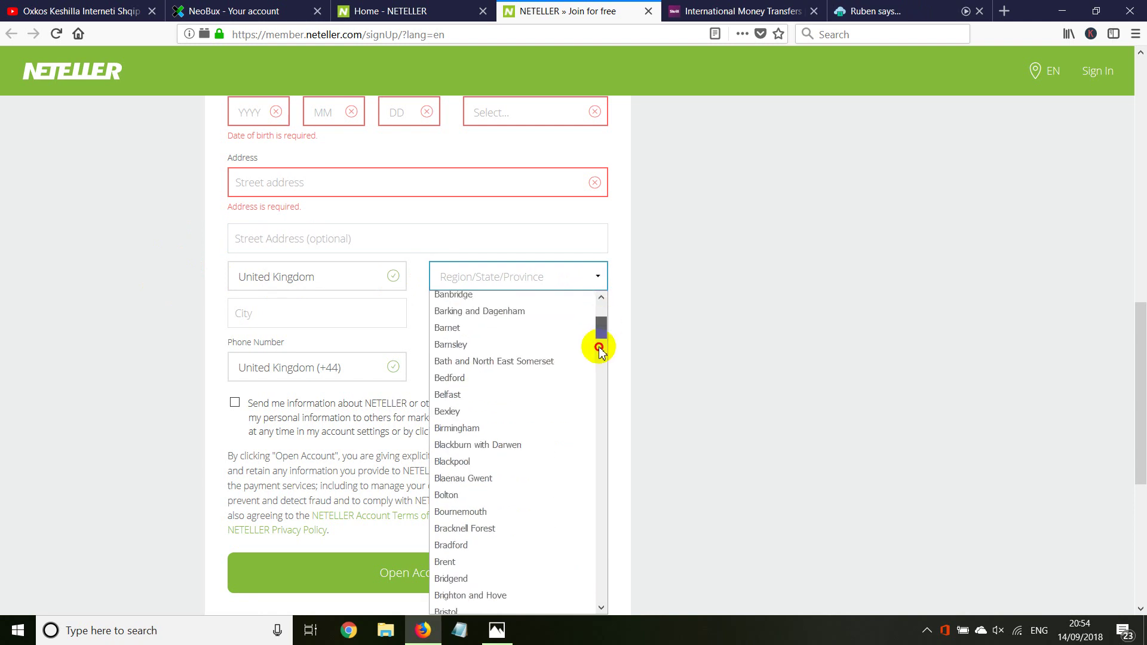
drag(599, 349, 593, 599)
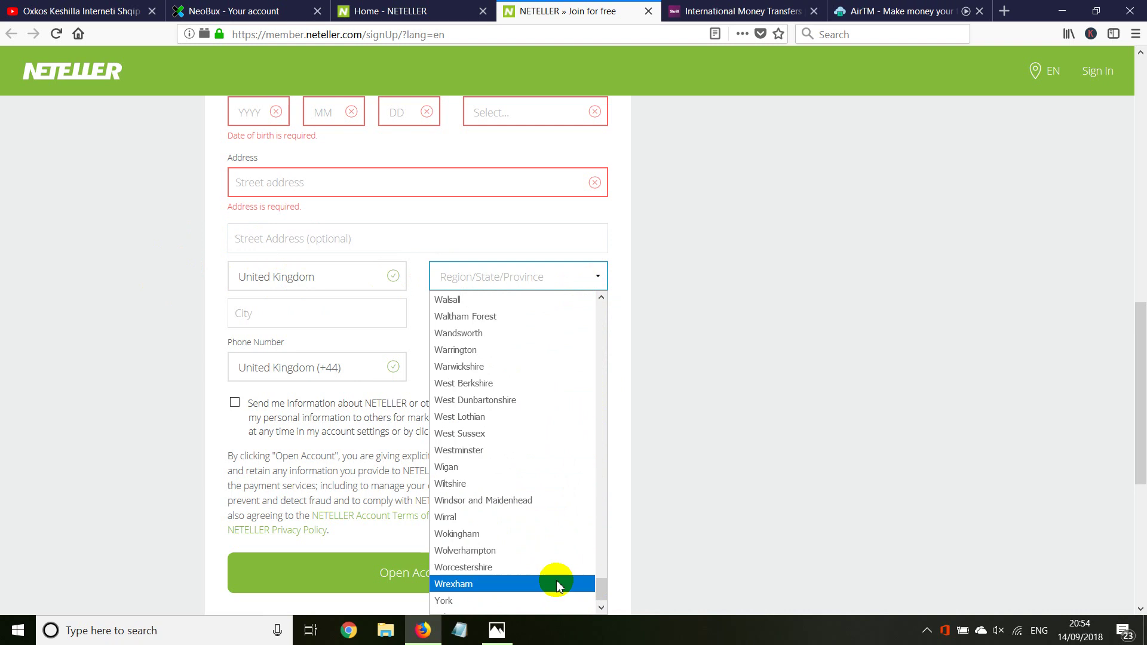
click(602, 590)
drag(602, 577, 596, 504)
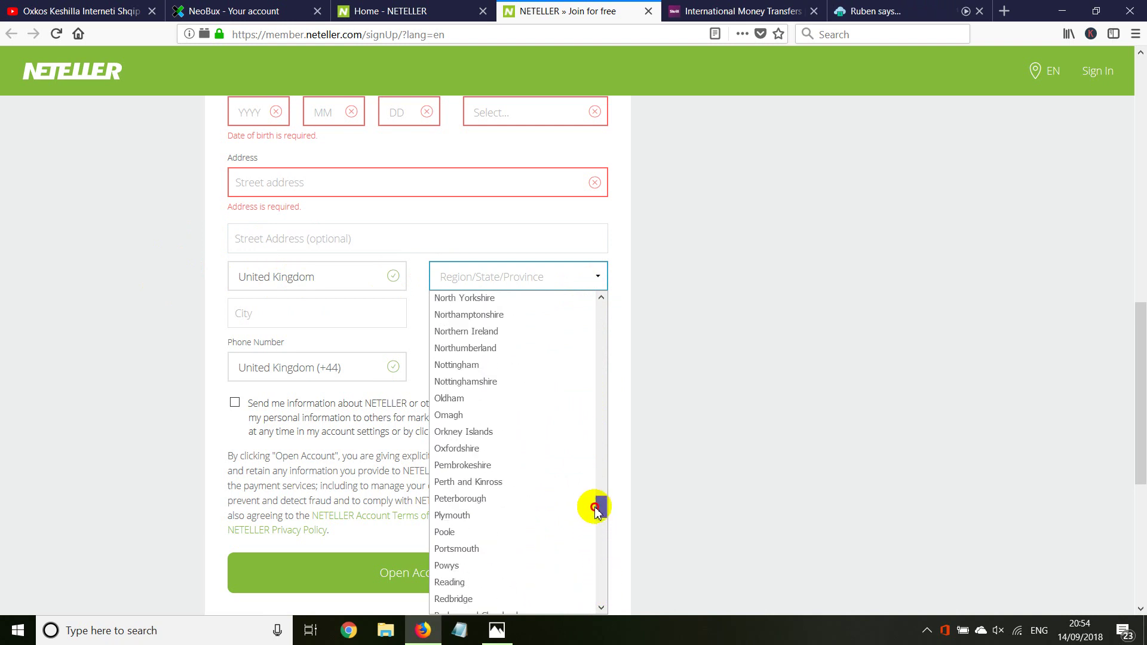
click(458, 449)
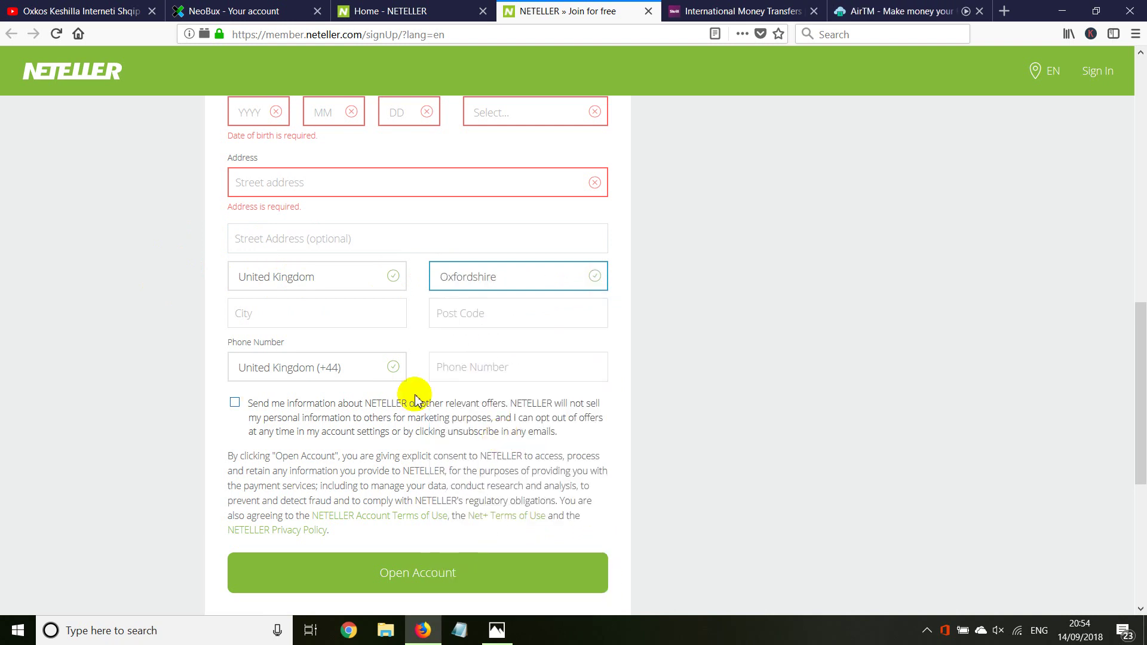
- Enter oxford as the city and go through the post code and phone number fields, leaving them empty
click(251, 318)
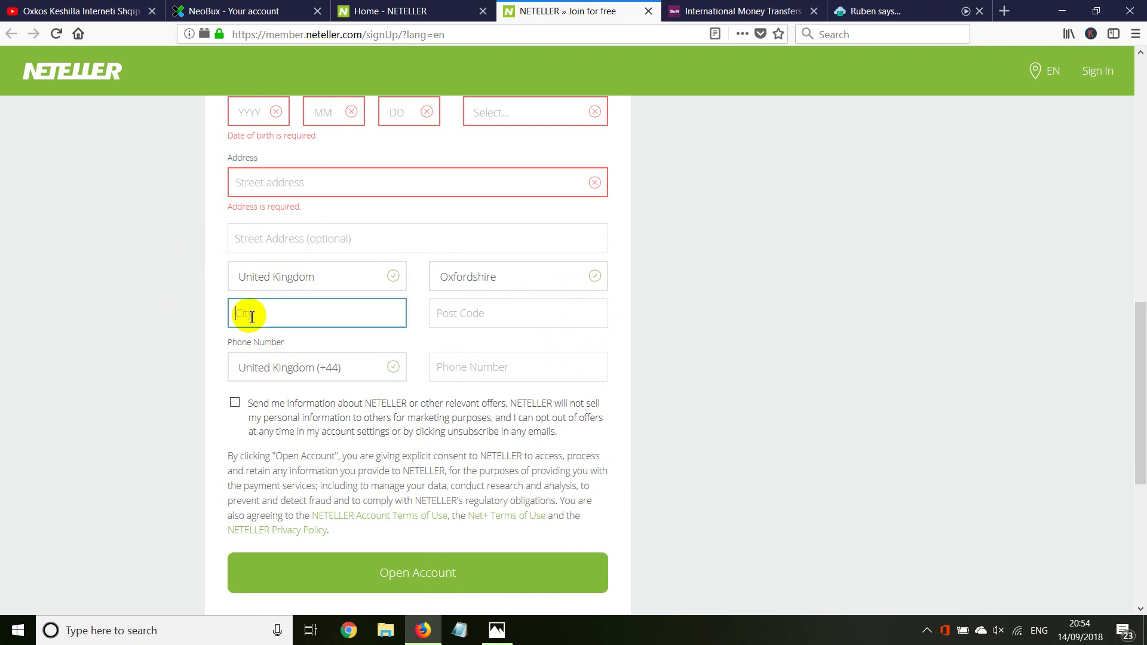
text(oxford)
click(455, 314)
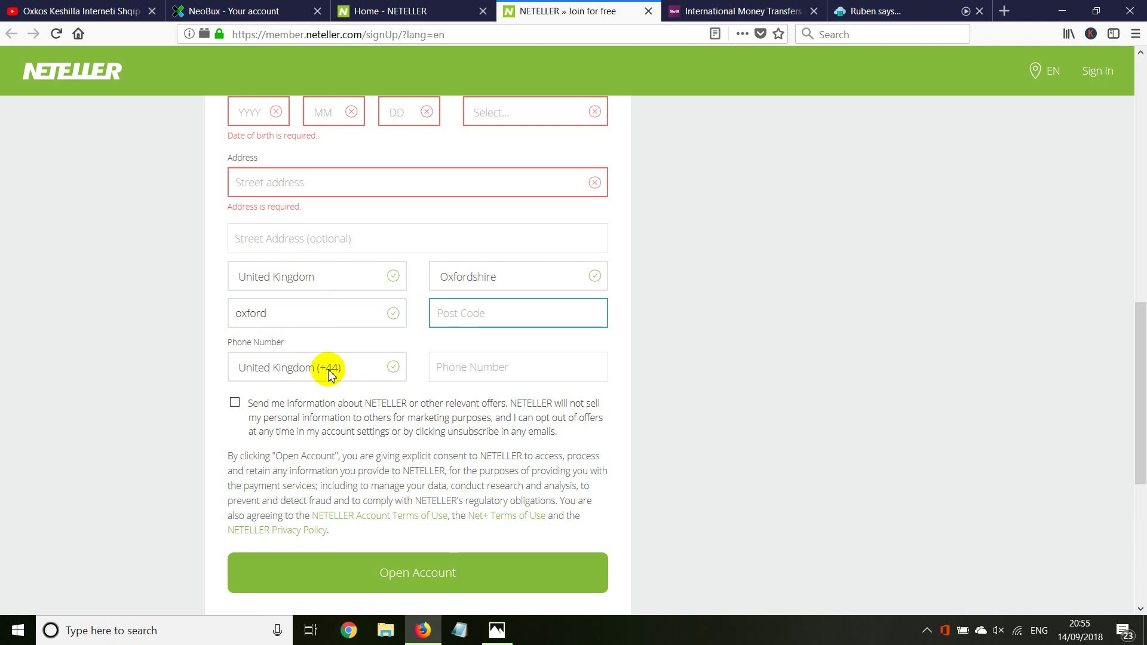
click(451, 369)
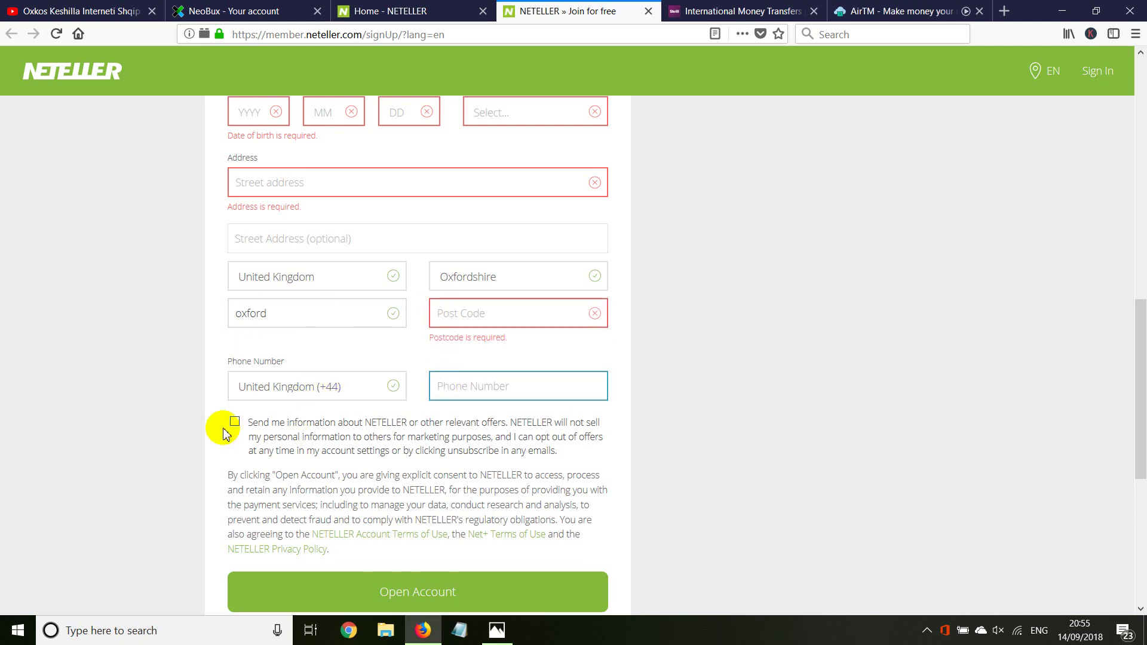
scroll(225, 421, down, 2)
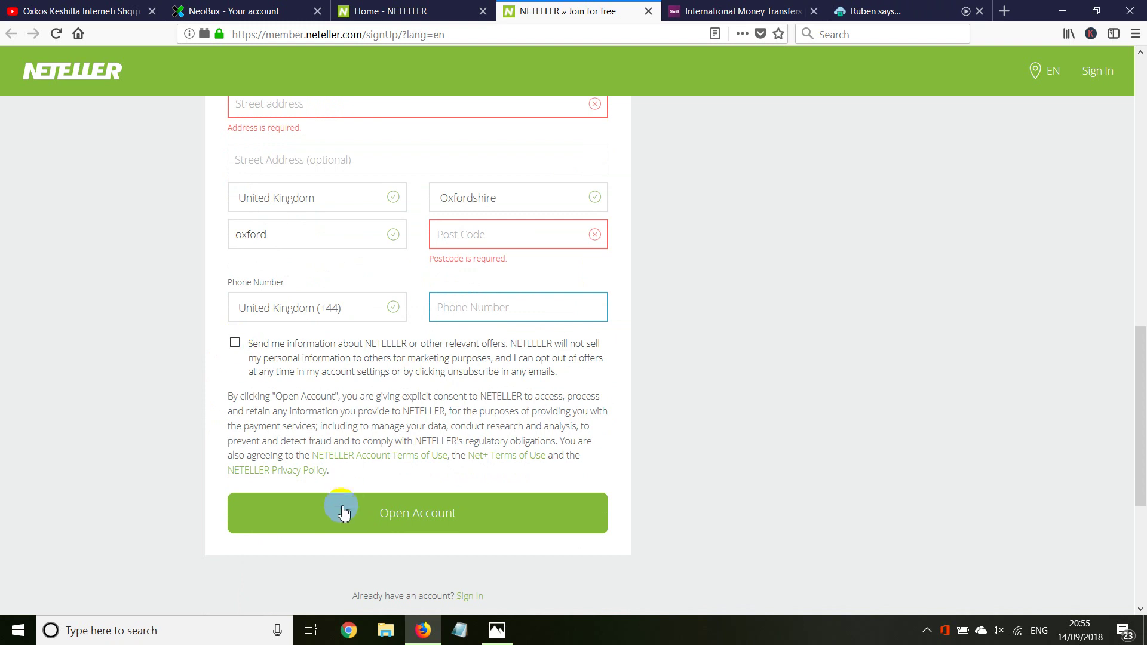
click(388, 524)
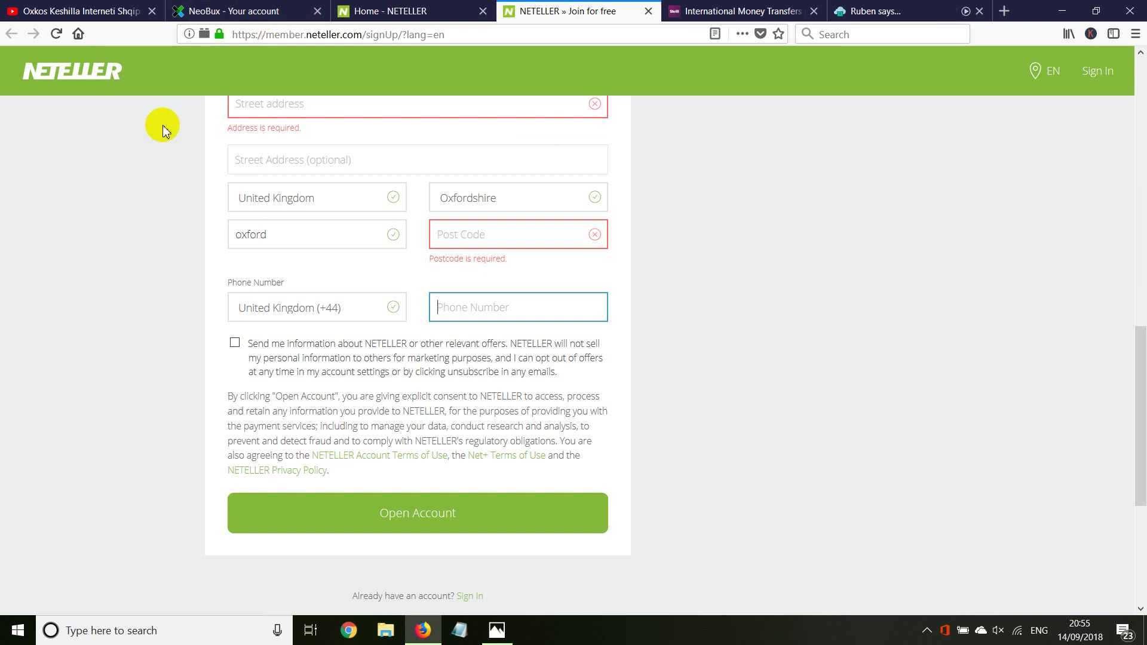
- Check the NETELLER Account ID field in the NeoBux settings, then return to the NETELLER sign-up form and try to open the account
click(230, 11)
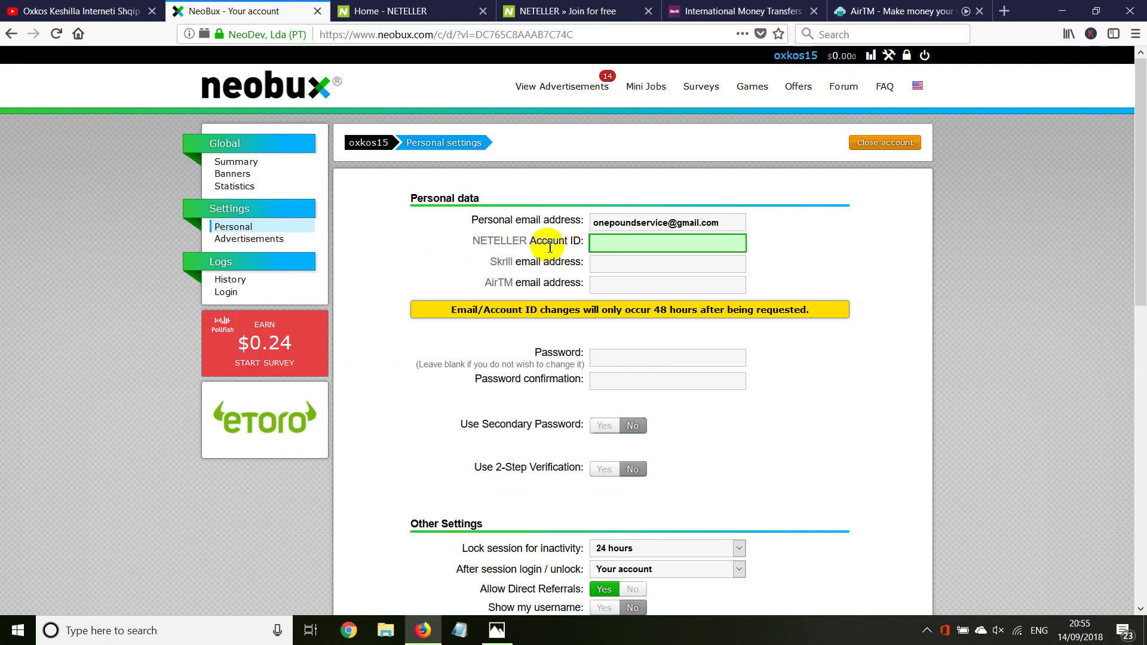
drag(530, 242, 583, 239)
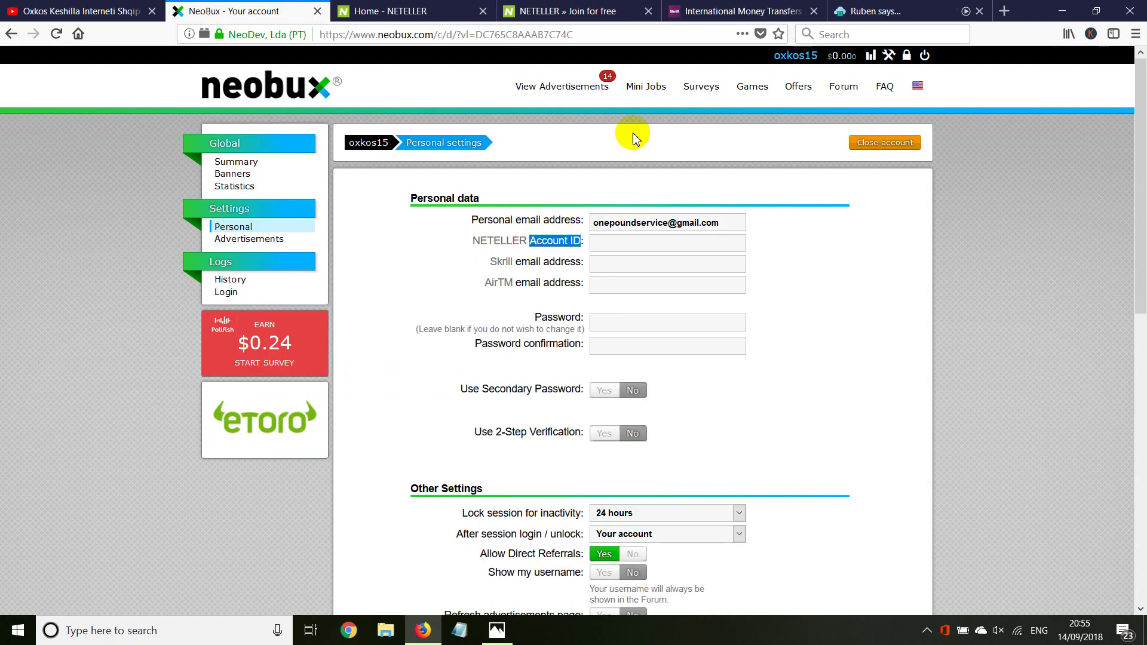
click(419, 11)
mouse_move(575, 114)
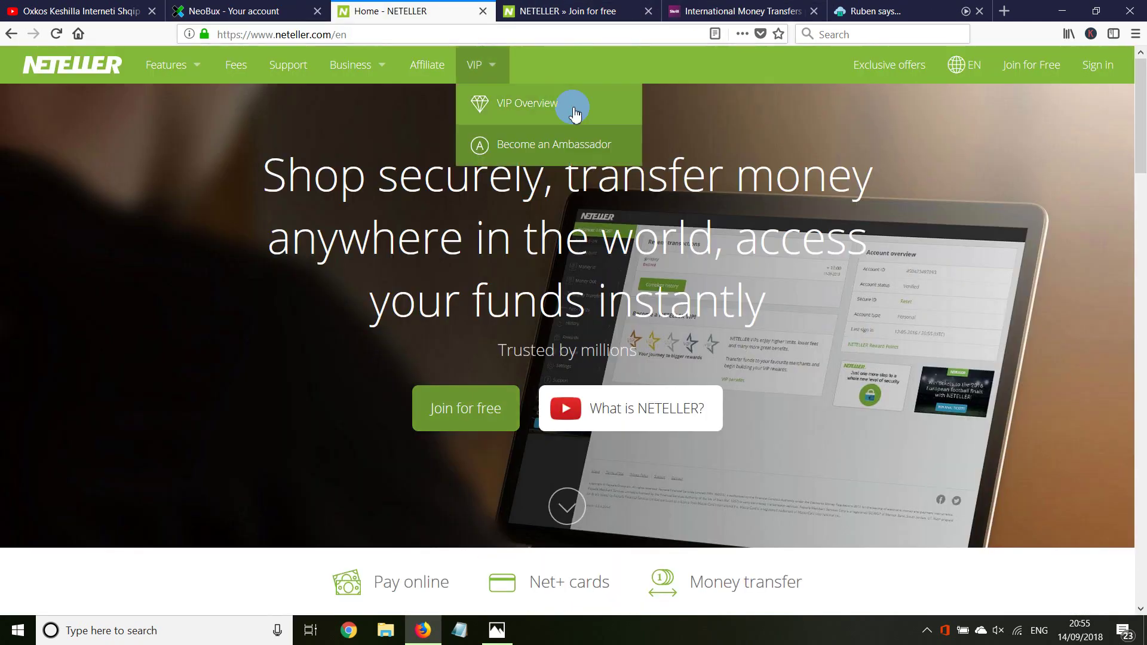
click(541, 11)
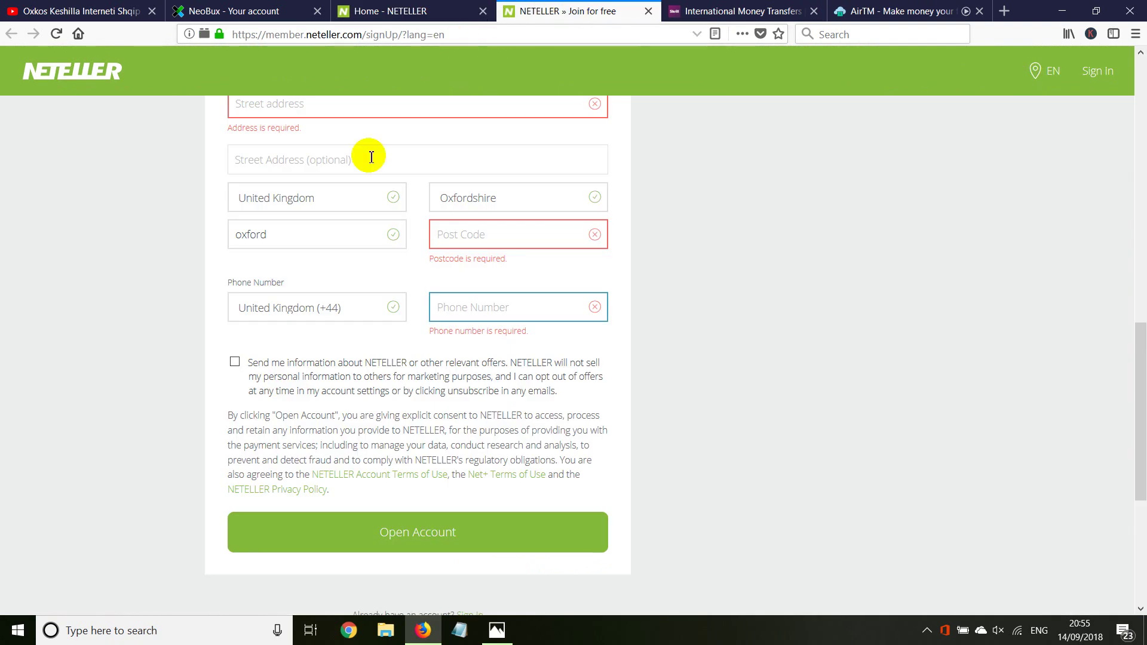
click(385, 534)
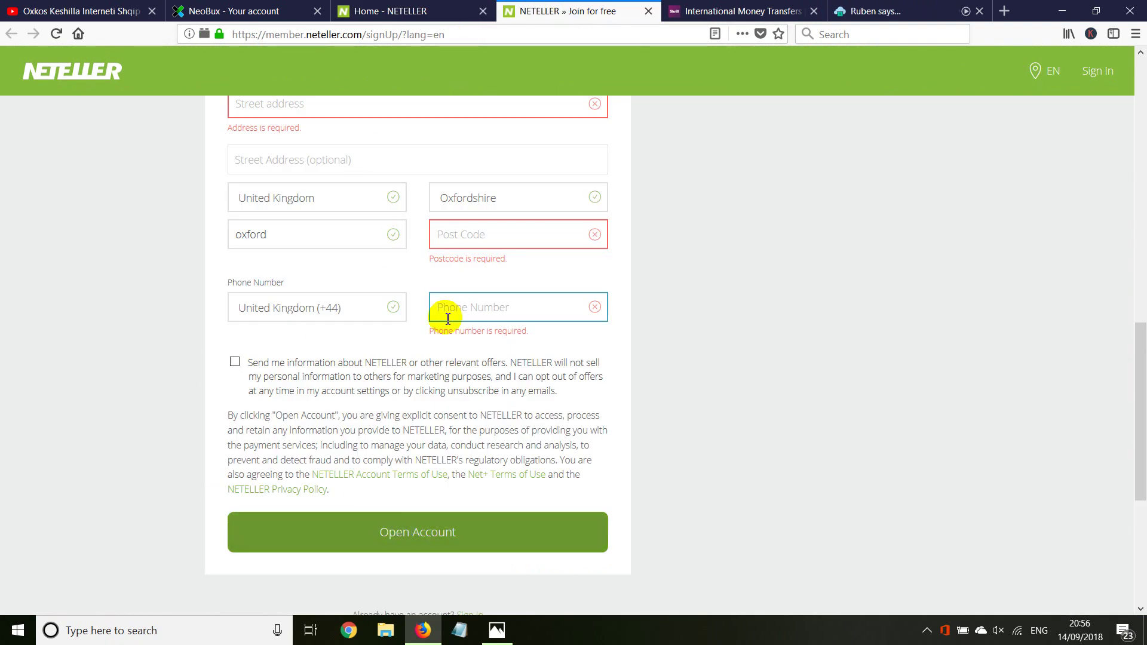
scroll(148, 303, up, 8)
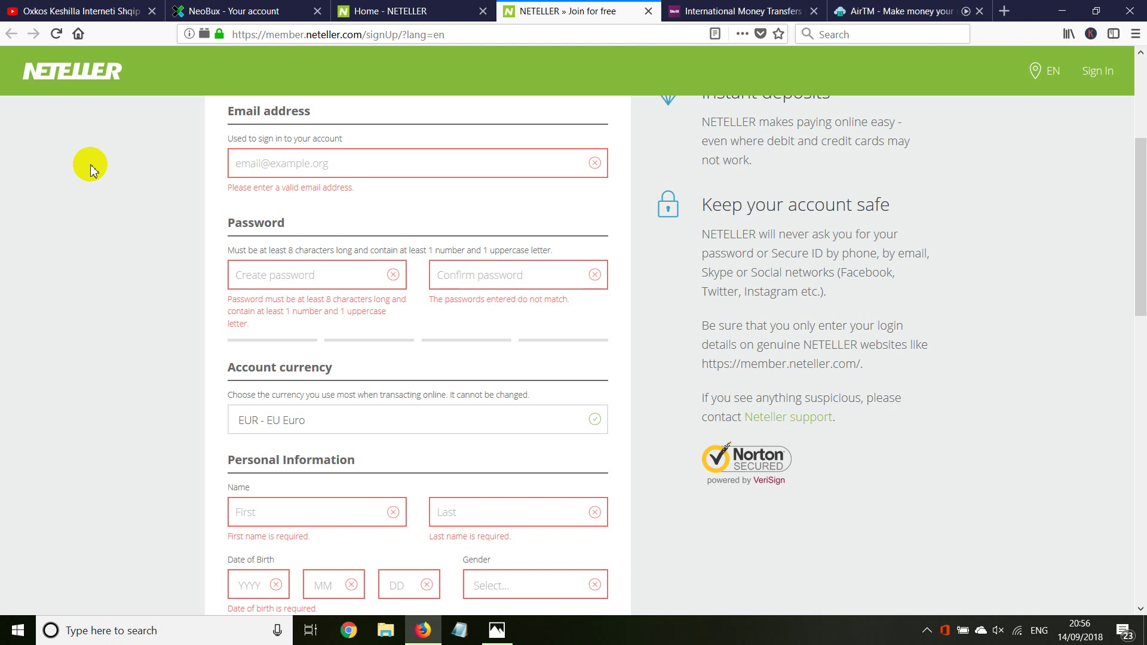
- Search Google for "can skrill pay to kosovo" in a new tab
click(226, 8)
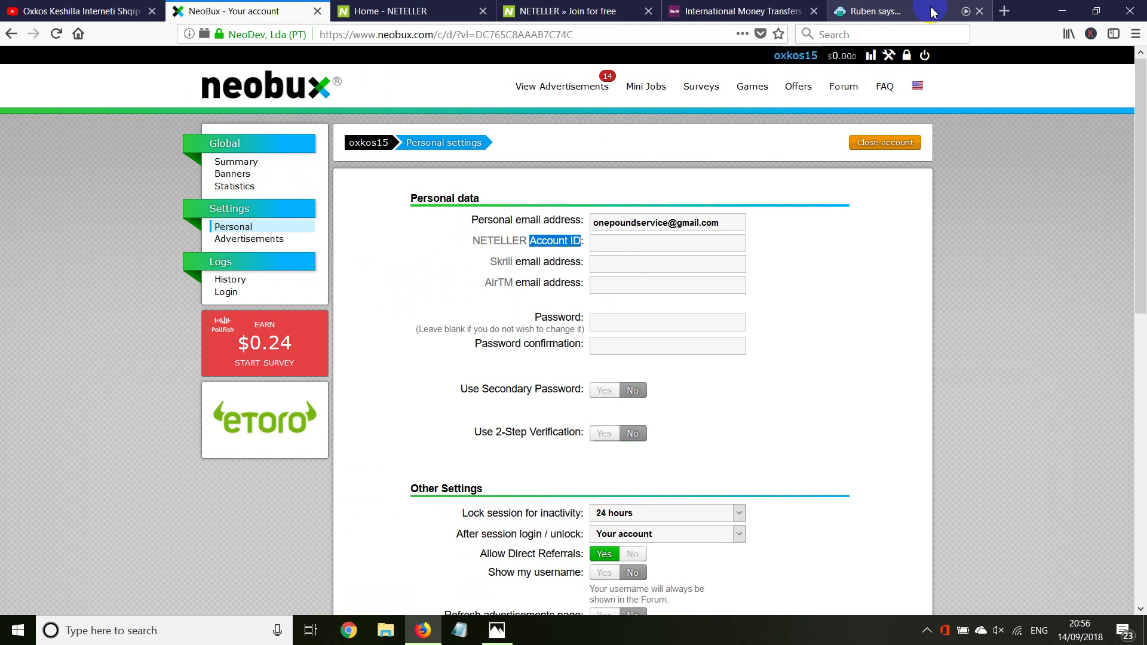
click(1004, 10)
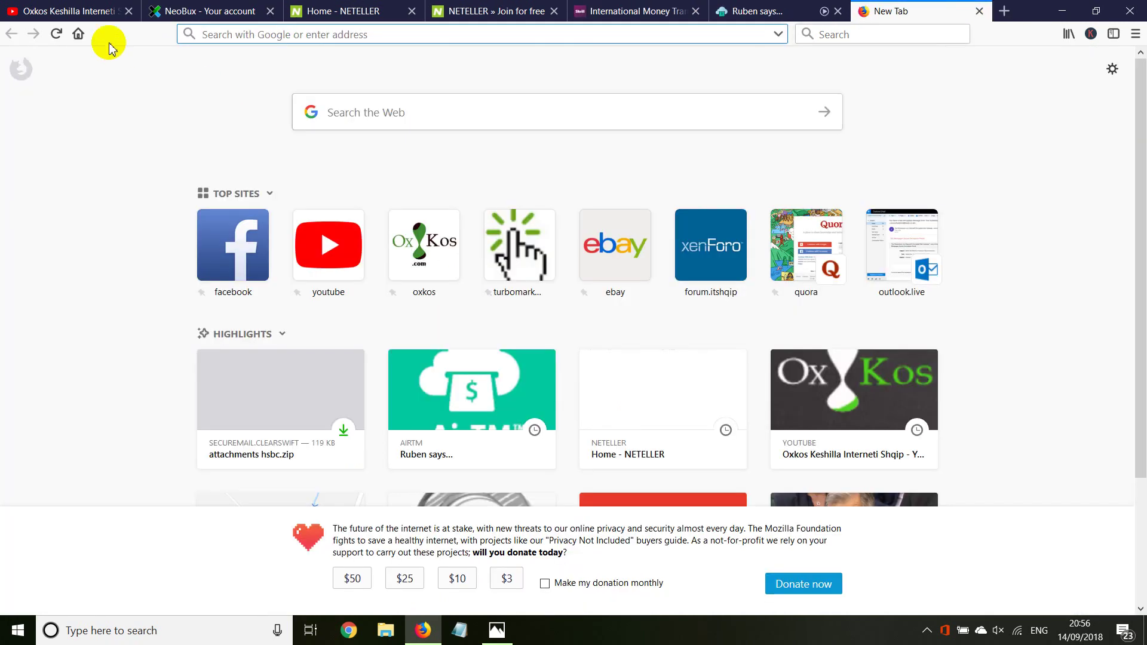
click(77, 33)
text(ca)
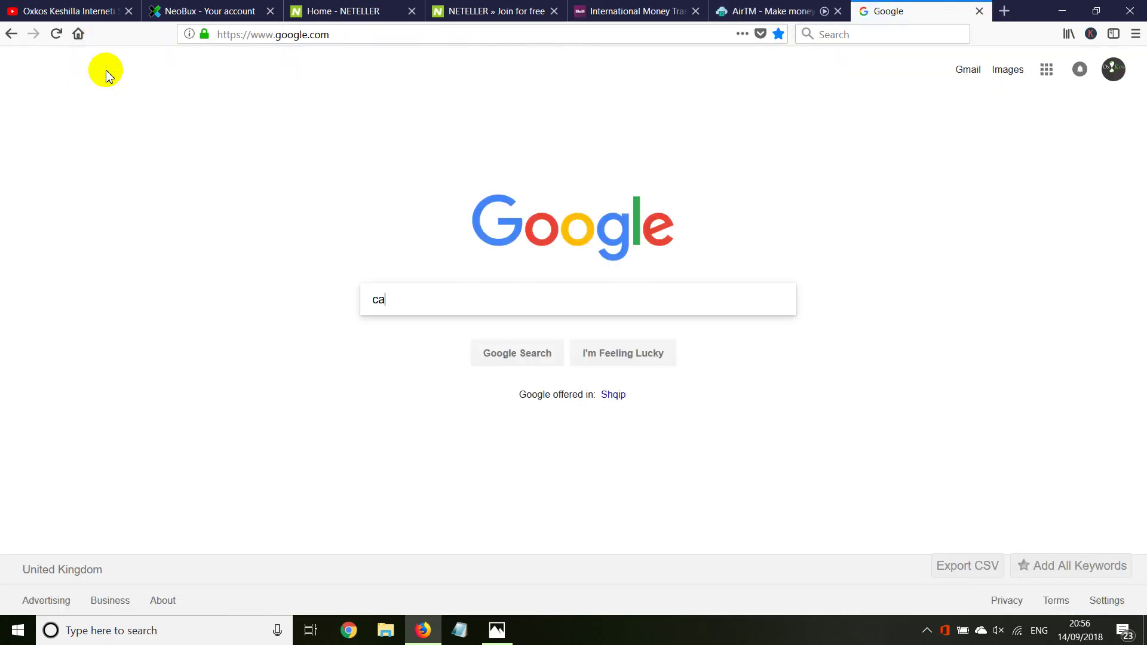
text(n skrill )
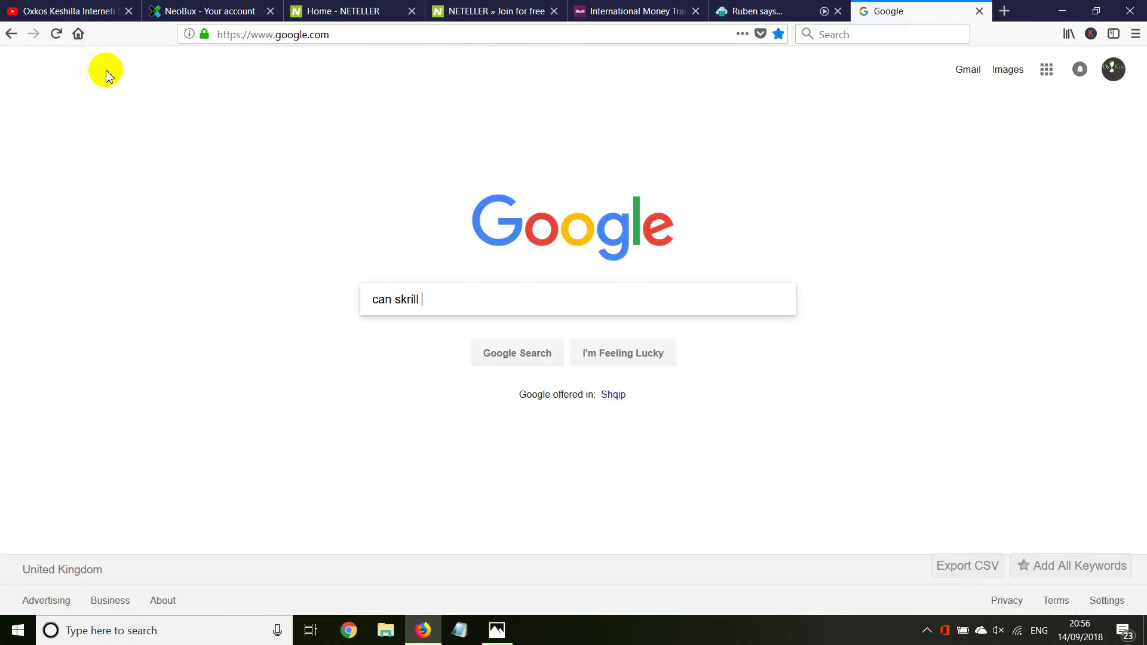
text(pay to kosovo)
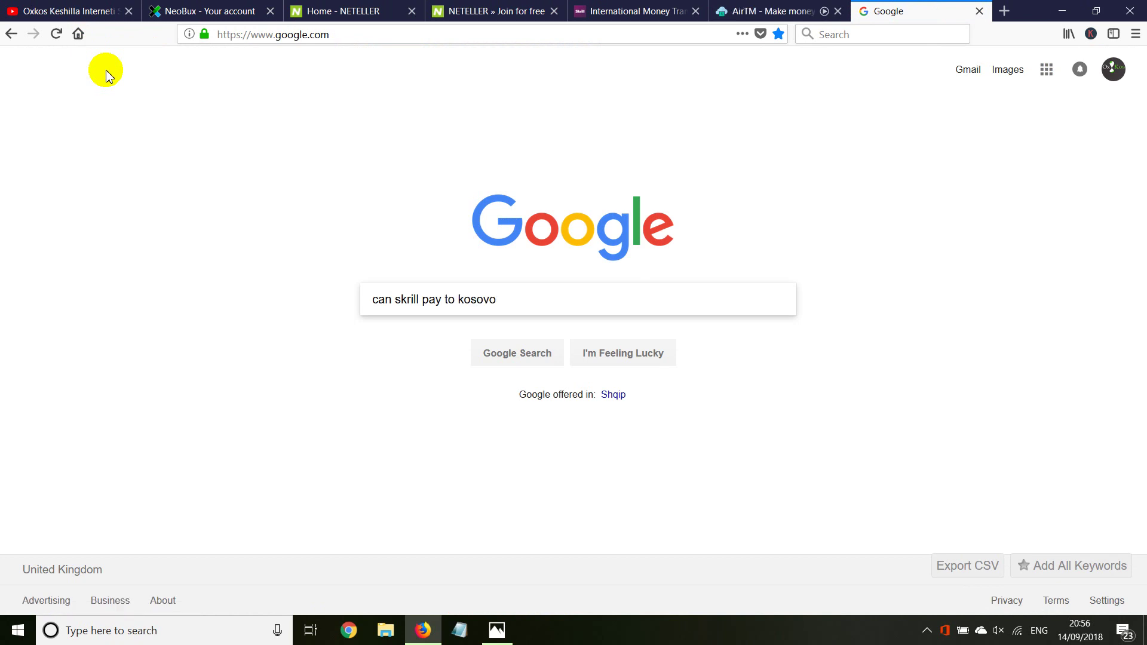
key(Return)
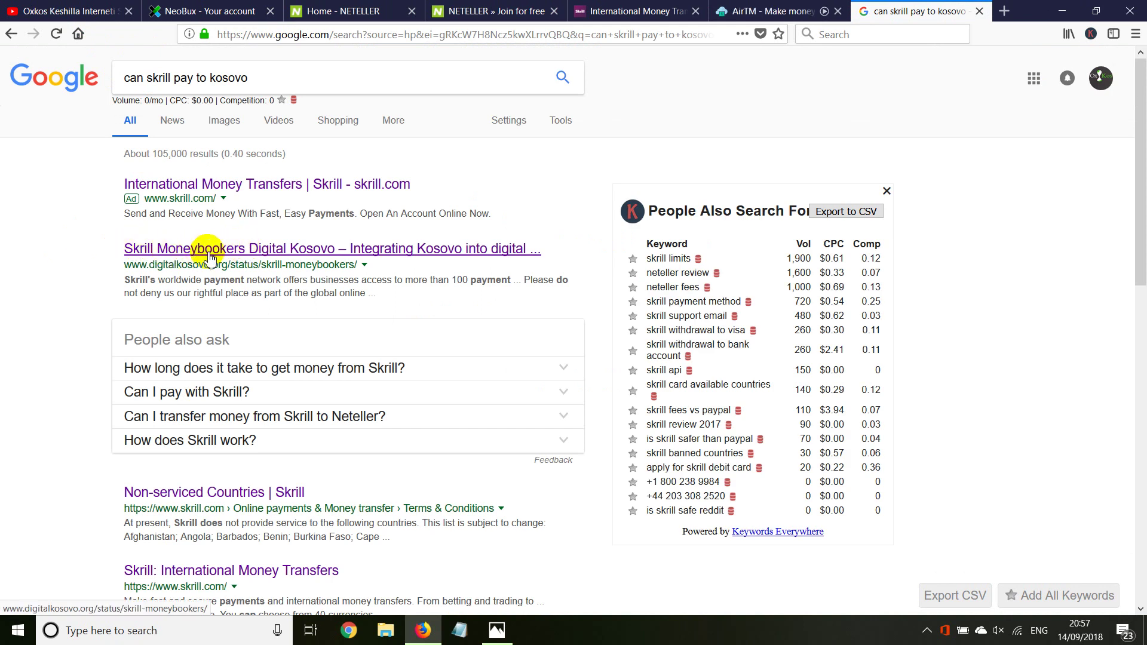
- Open the Skrill Moneybookers Digital Kosovo result in a new tab and copy its name and description paragraph
right_click(317, 239)
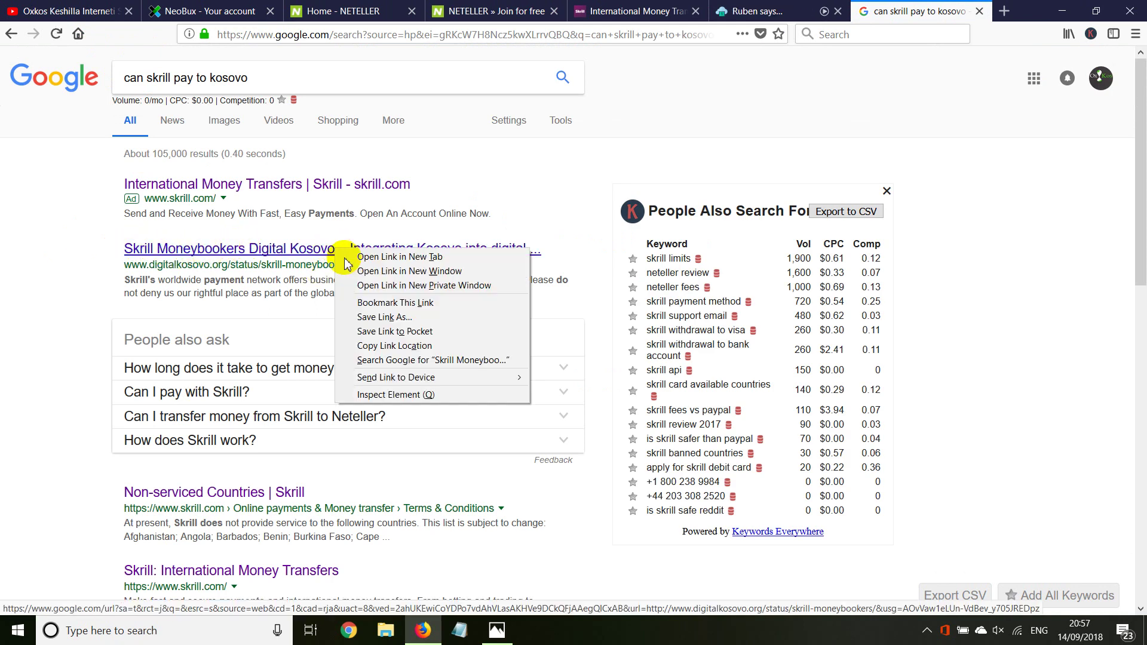
click(347, 245)
click(932, 11)
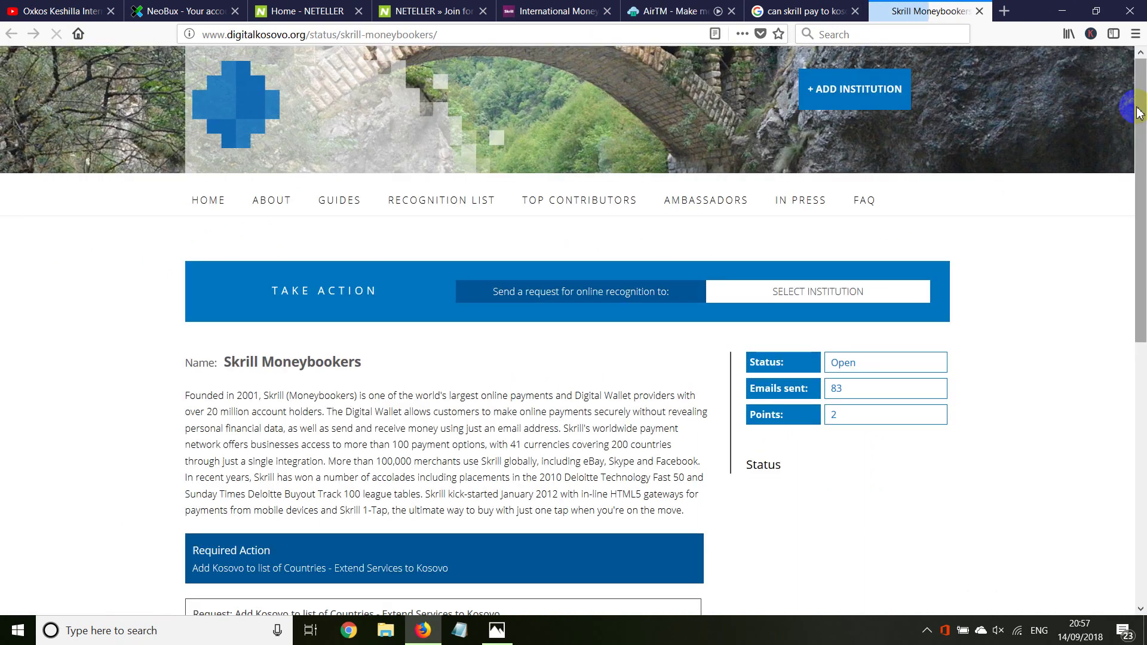
drag(1130, 105, 1125, 205)
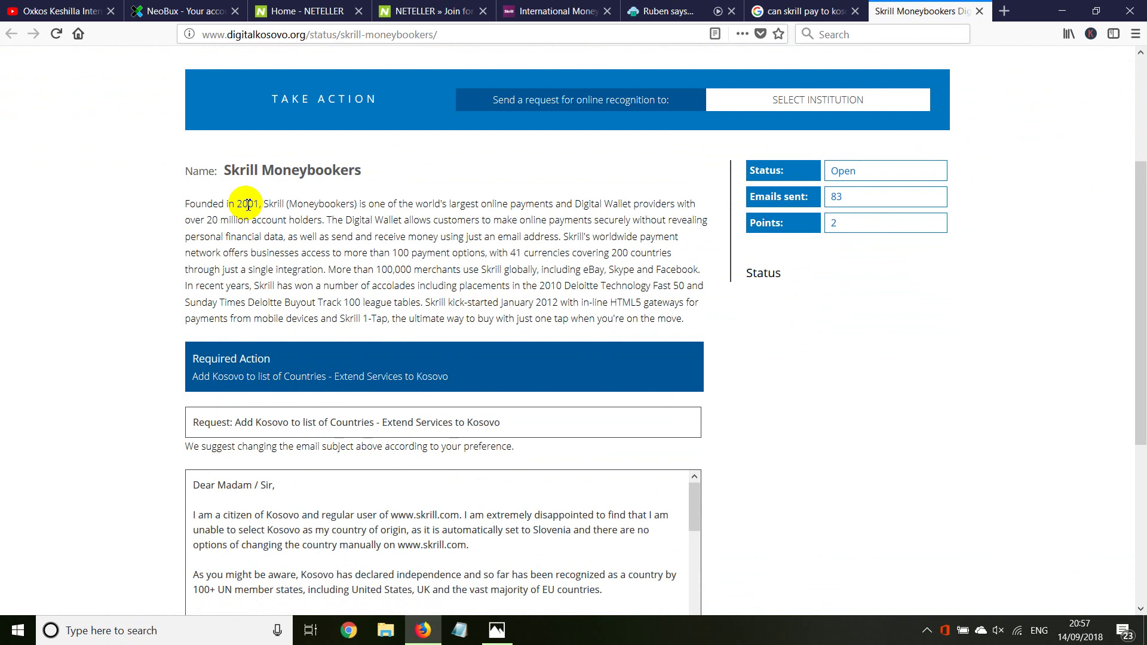
scroll(159, 221, down, 2)
scroll(161, 218, up, 2)
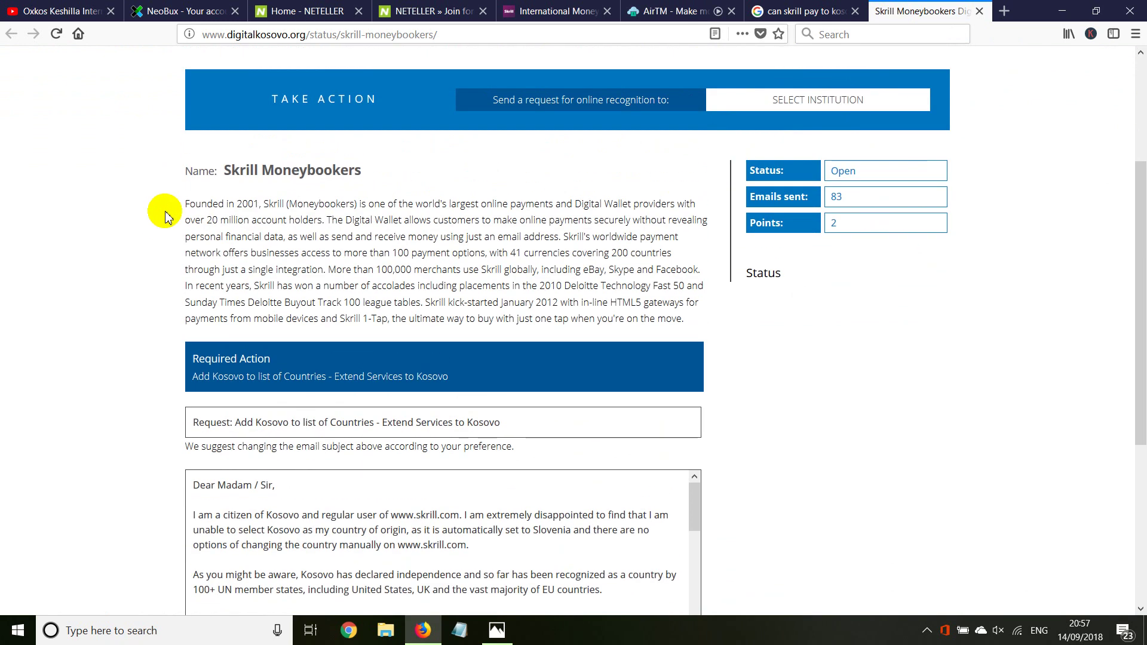
drag(185, 176, 697, 321)
key(ctrl+c)
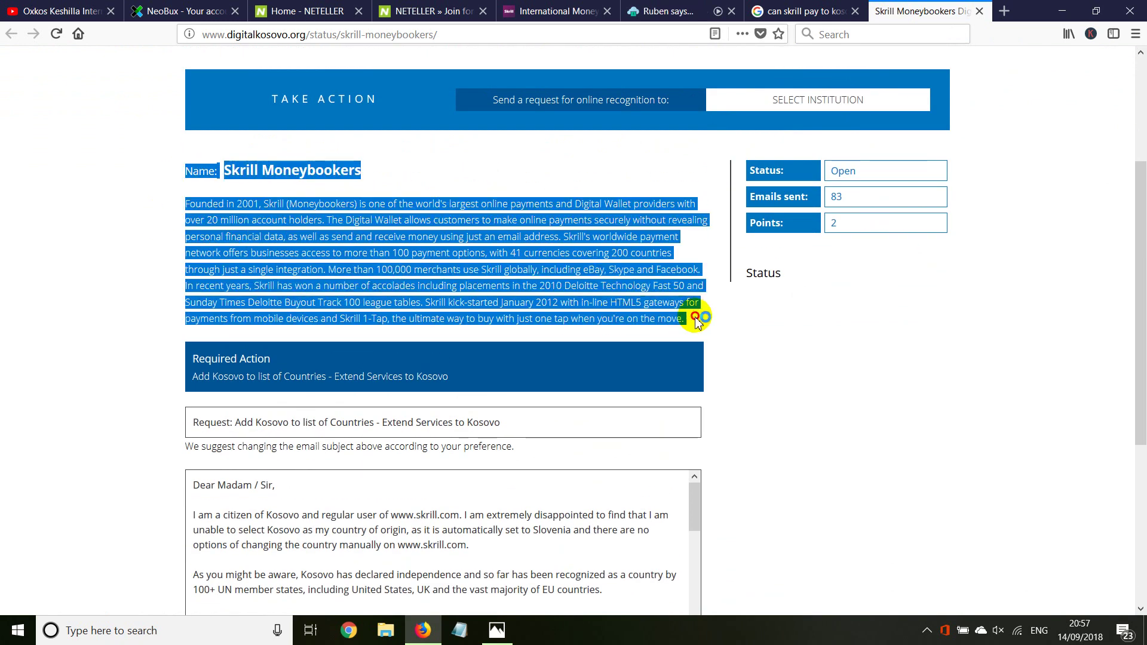
- Search Google for "google translater" in a new tab and open Google Translate
click(1004, 11)
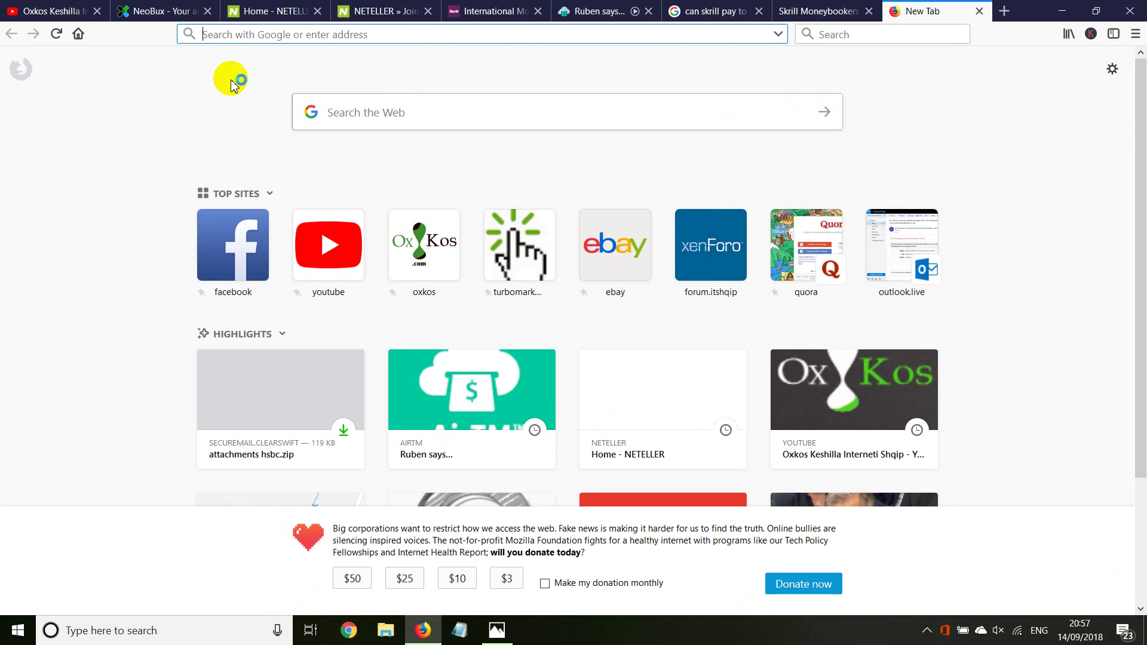
click(76, 34)
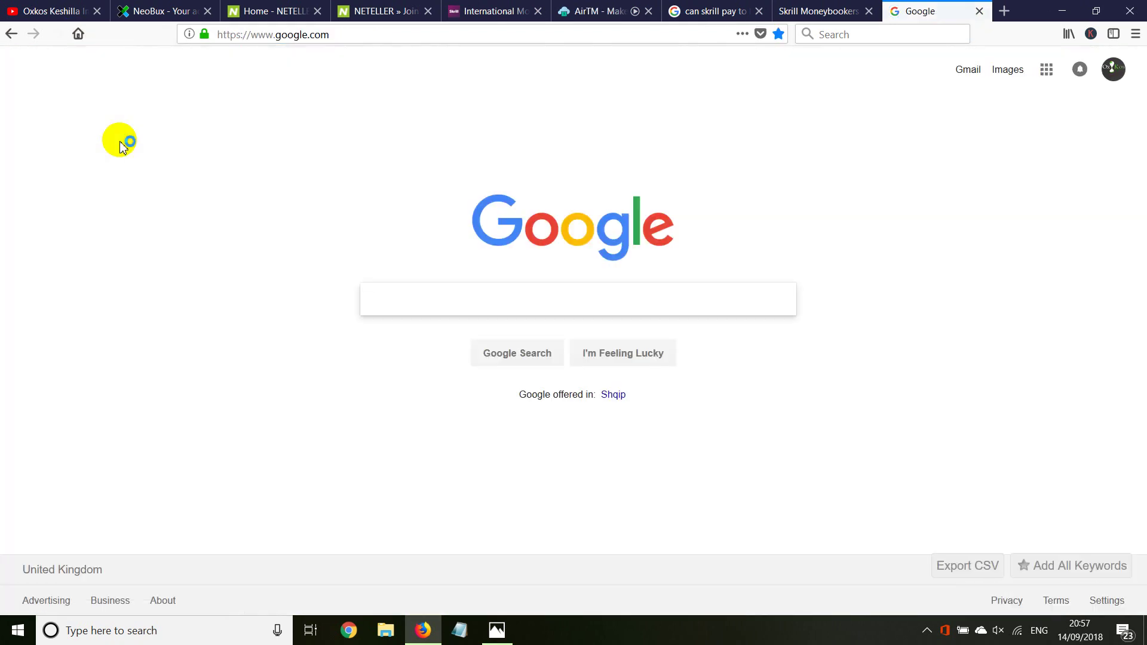
text(google transla)
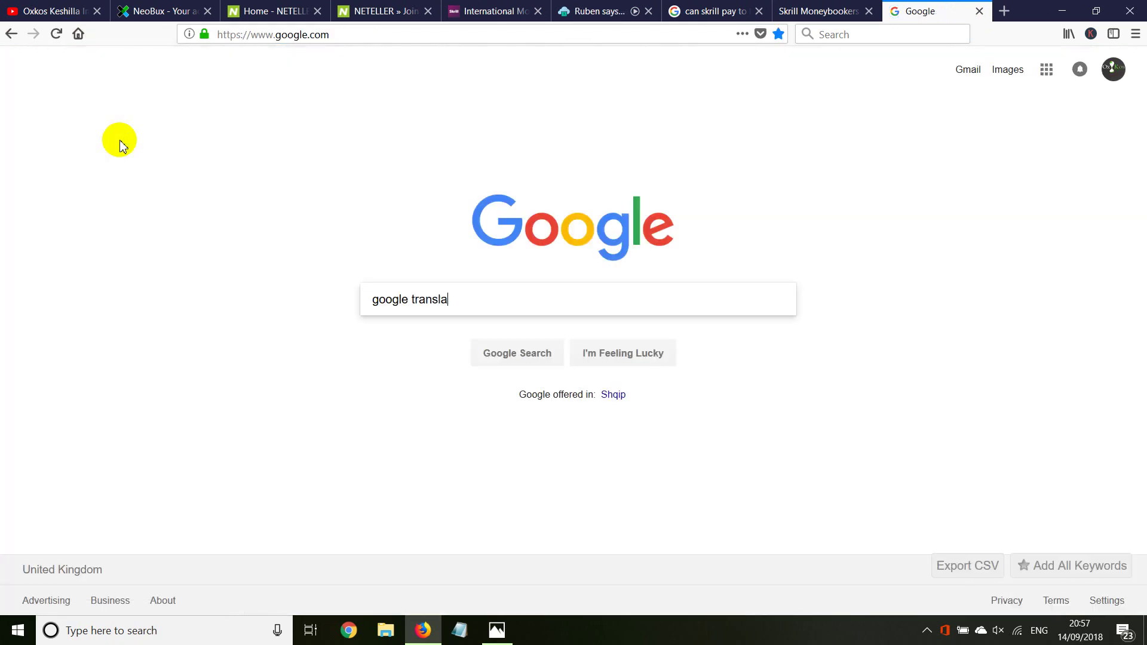
text(ter)
key(Return)
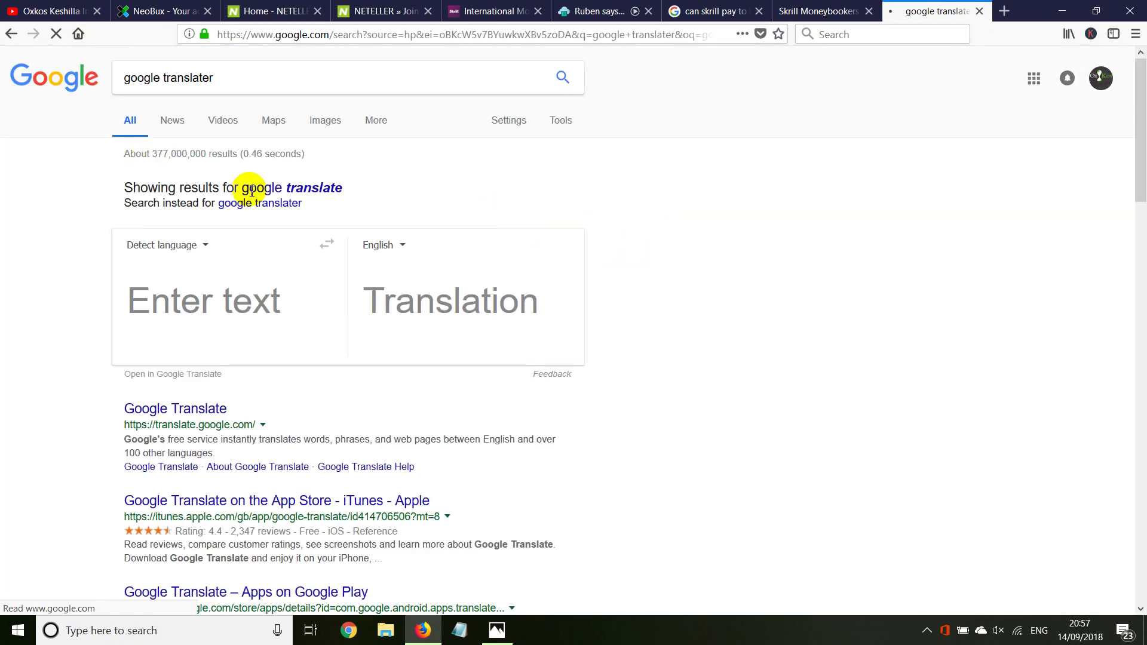
click(168, 355)
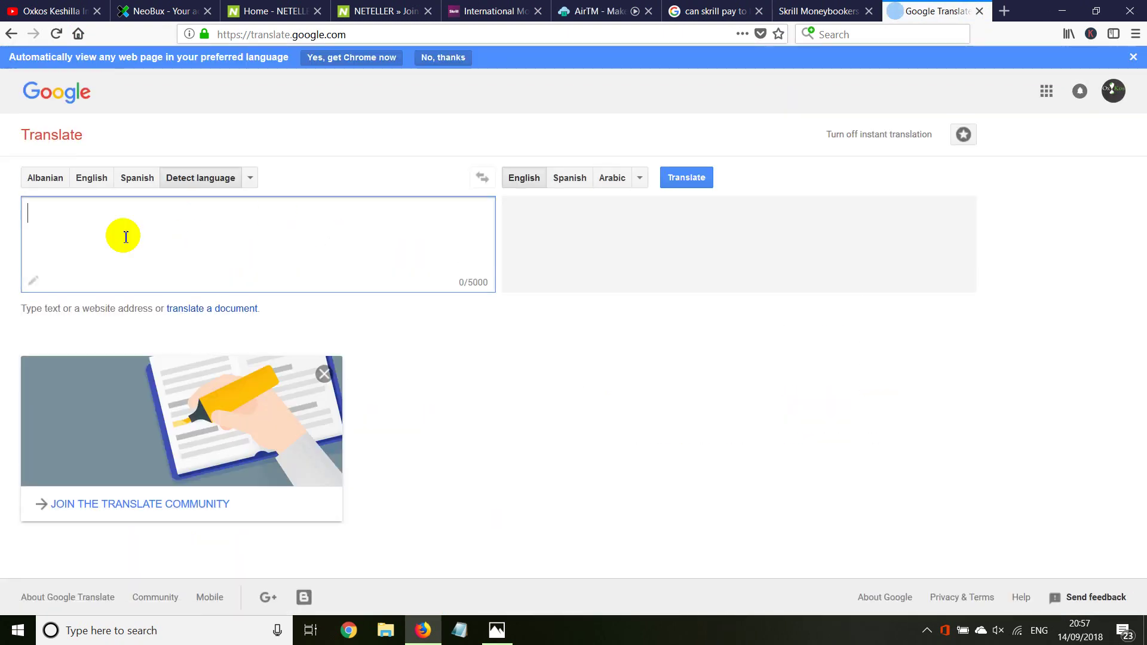
- Paste the copied Skrill Moneybookers description as the source text and translate it into Albanian
right_click(116, 232)
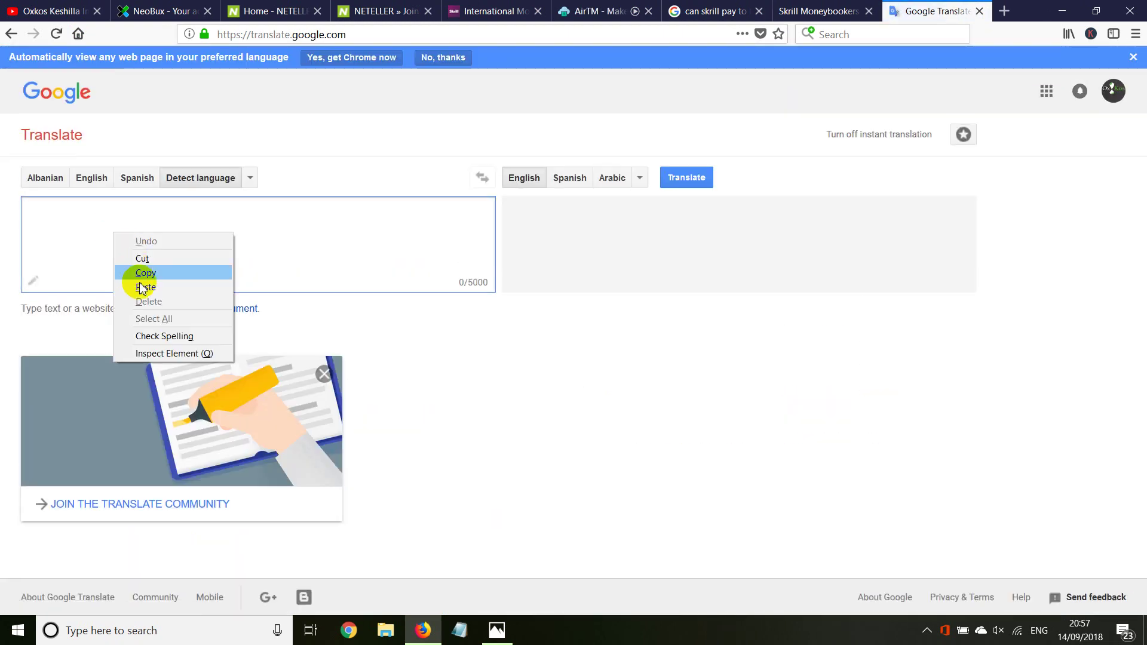
click(141, 283)
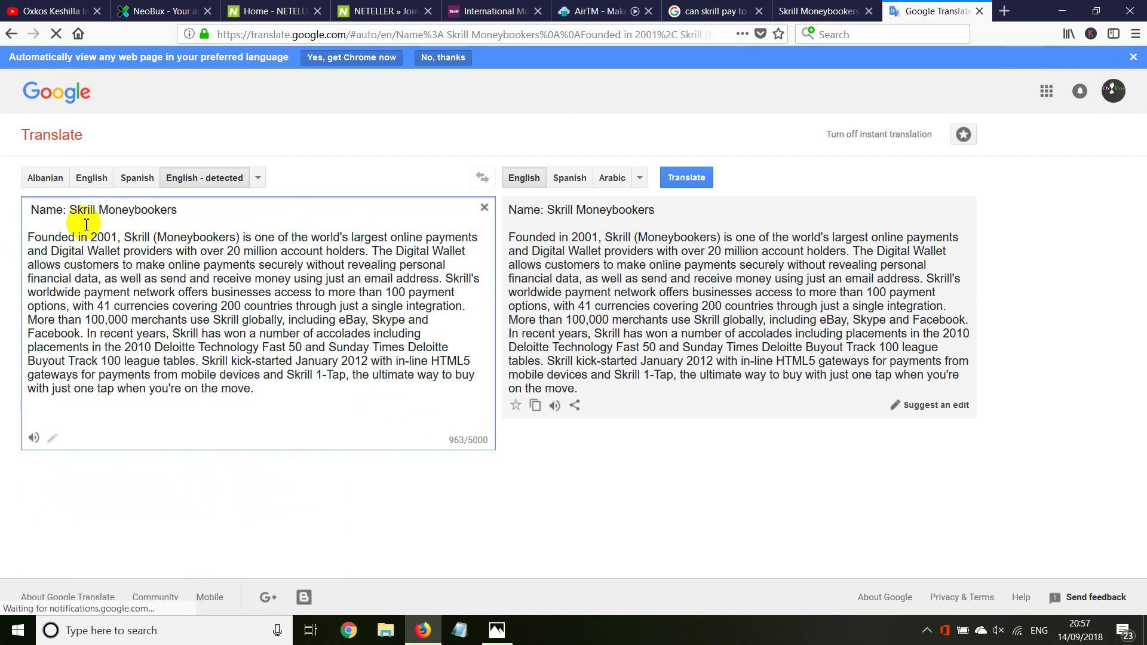
click(177, 180)
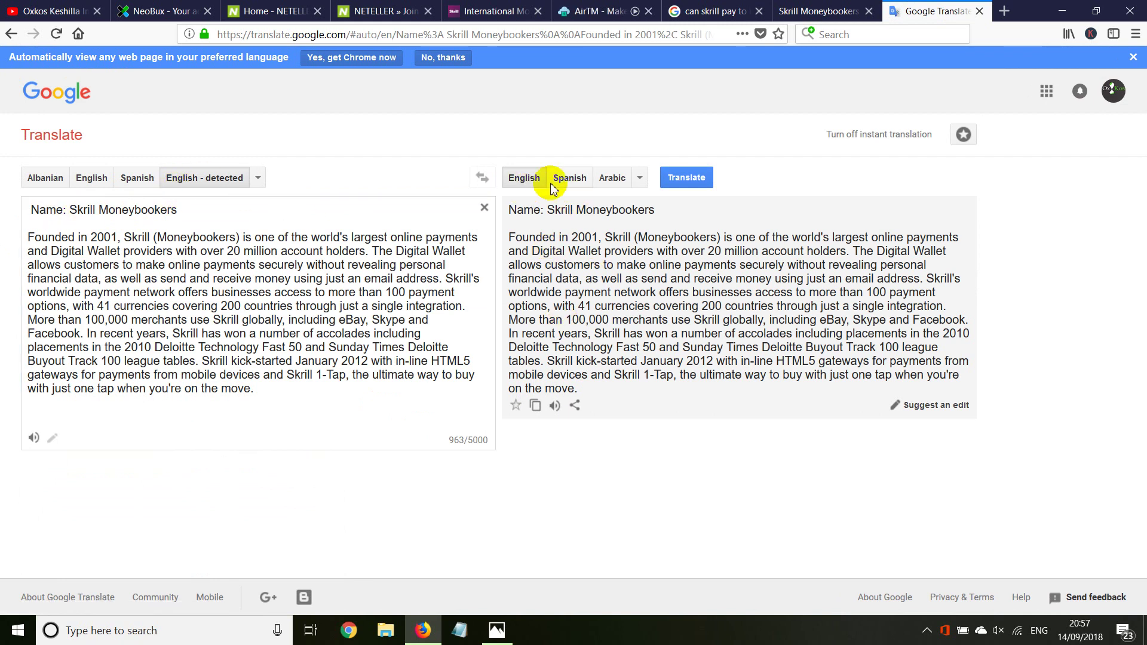
click(639, 179)
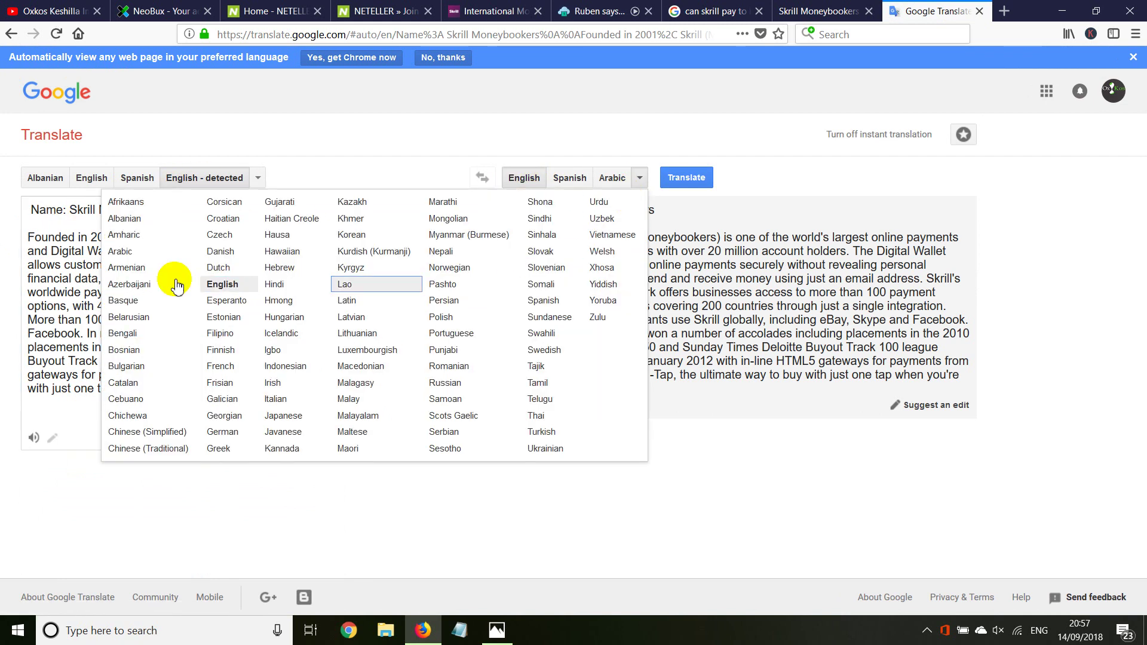
click(125, 221)
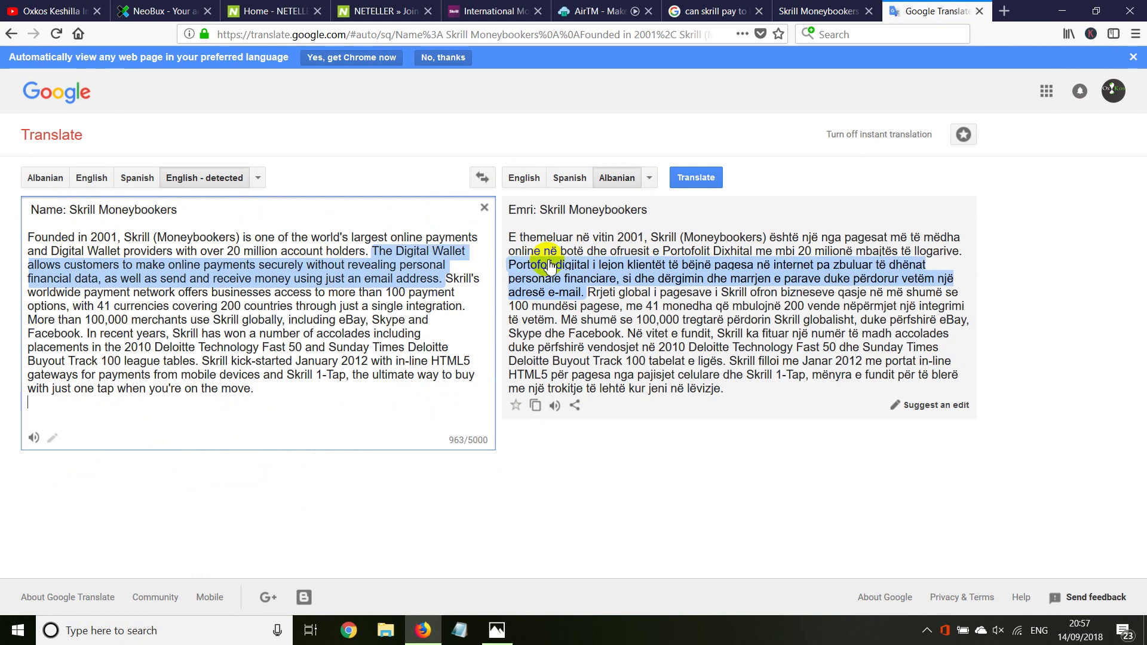
click(574, 247)
click(552, 448)
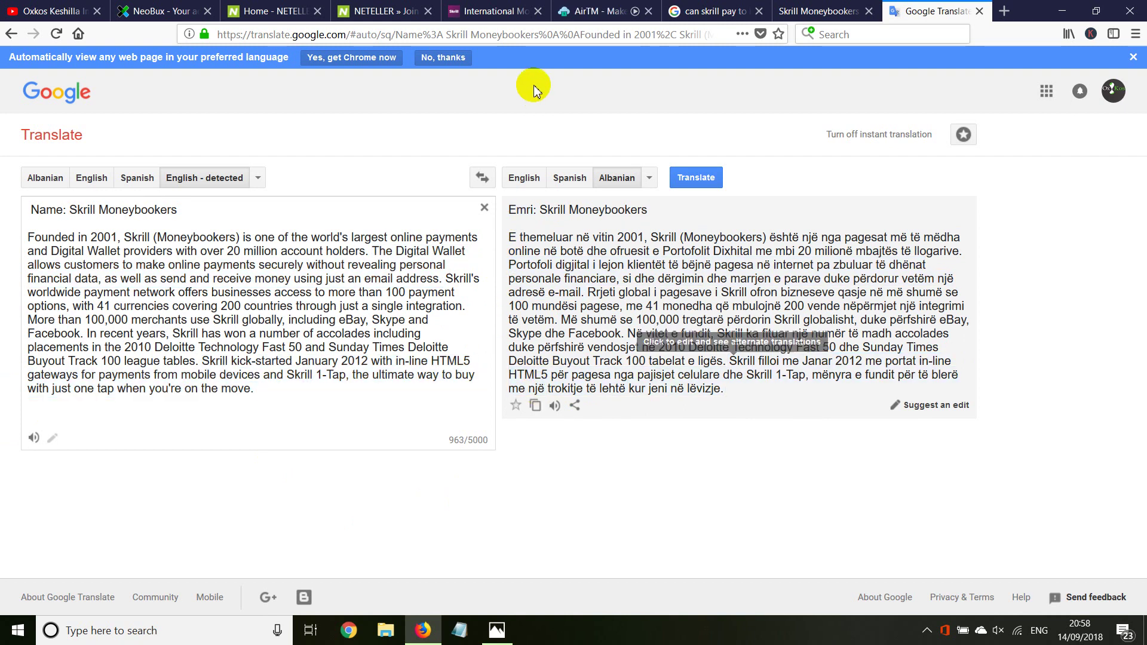
- Return to the NETELLER sign-up form and review it from the email and password fields up to the page heading
click(367, 13)
click(381, 94)
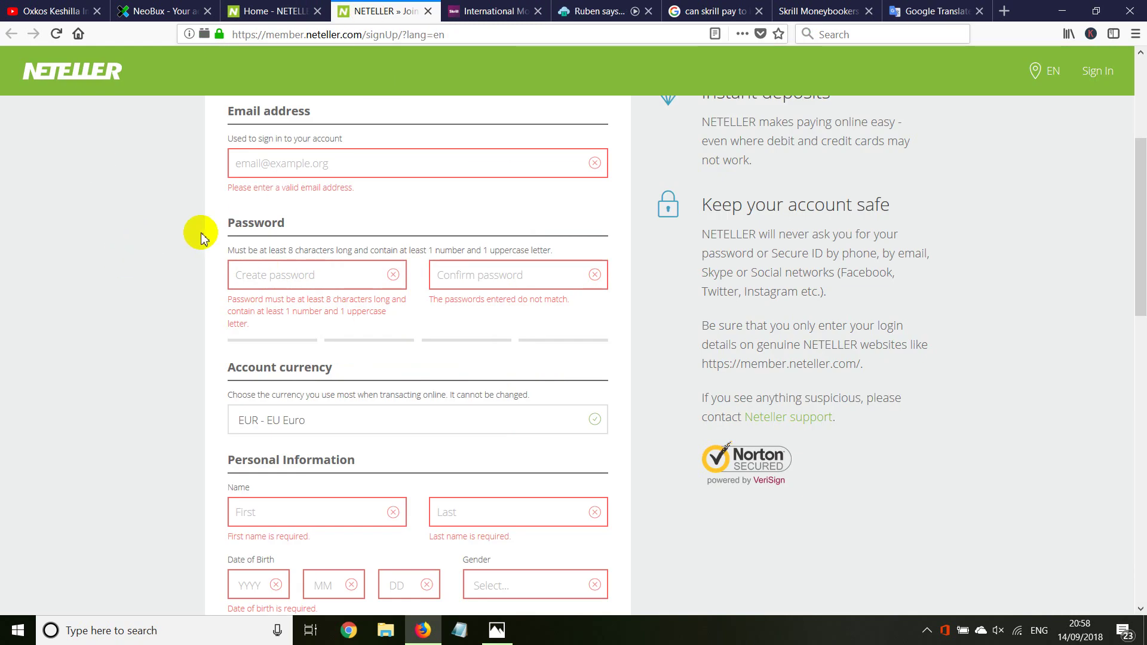
scroll(202, 238, up, 2)
scroll(201, 238, up, 3)
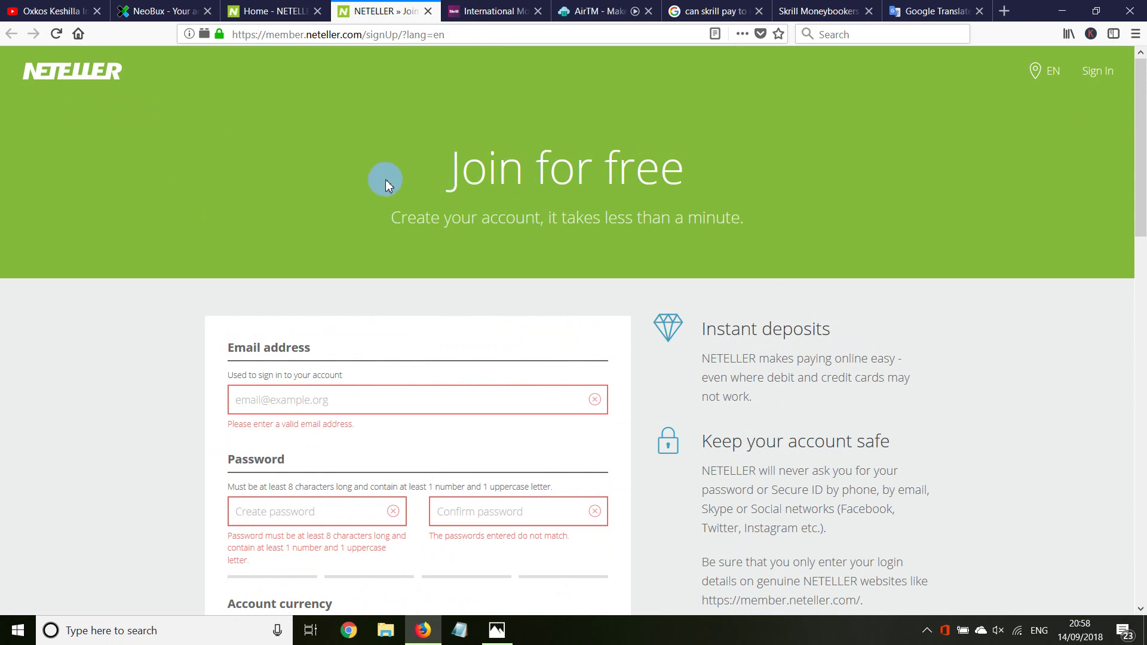
- Return to the NeoBux personal settings, switch to Photos to read the comment about withdrawing NeoBux earnings, and close the picture
click(156, 11)
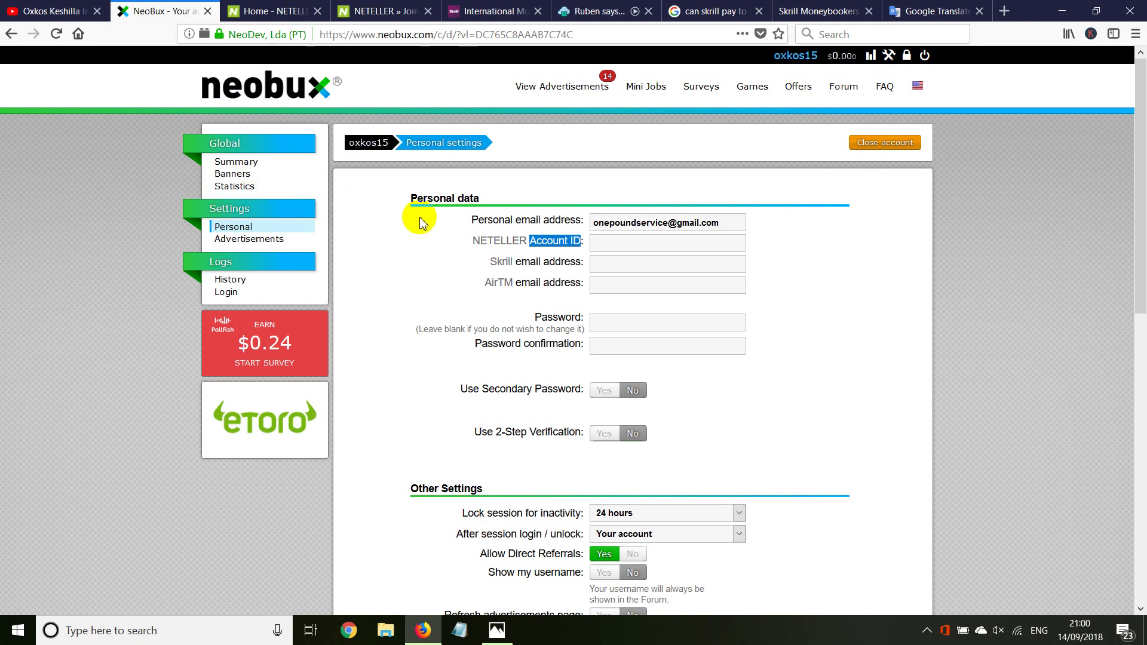
click(497, 630)
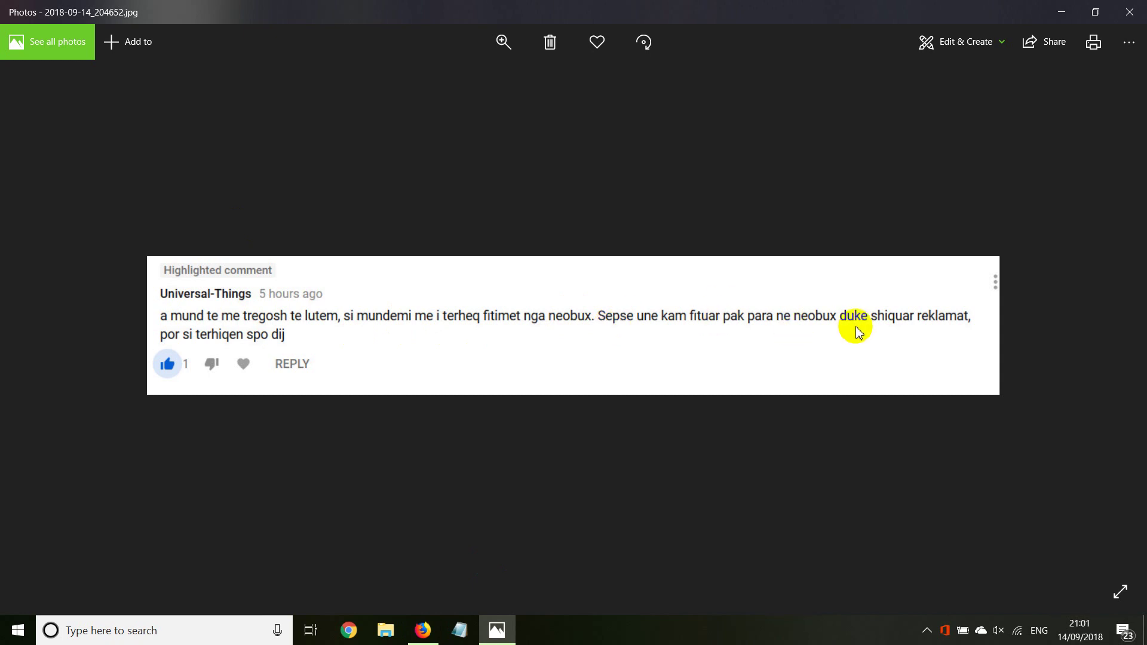
click(1136, 8)
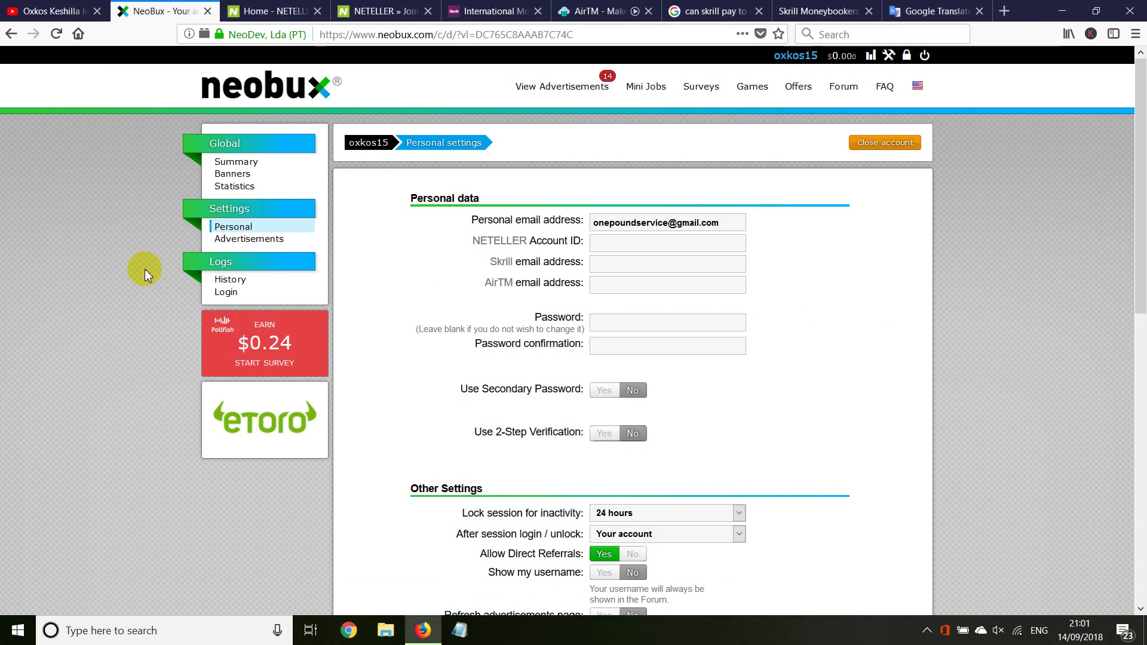